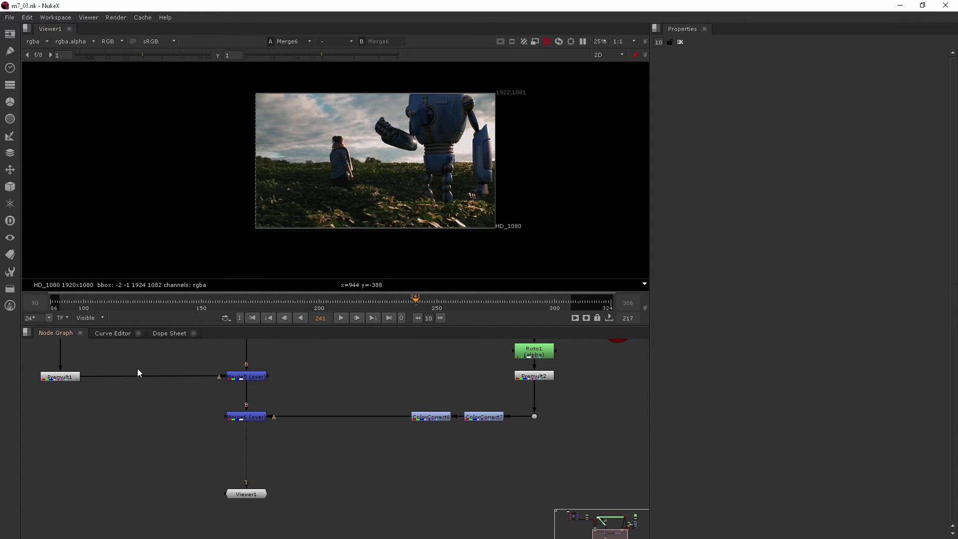
- Survey the node tree, selecting Roto6 and ScanlineRender1, and bring Merge5 and Merge6 into view
middle_drag(141, 367, 226, 445)
scroll(508, 394, down, 2)
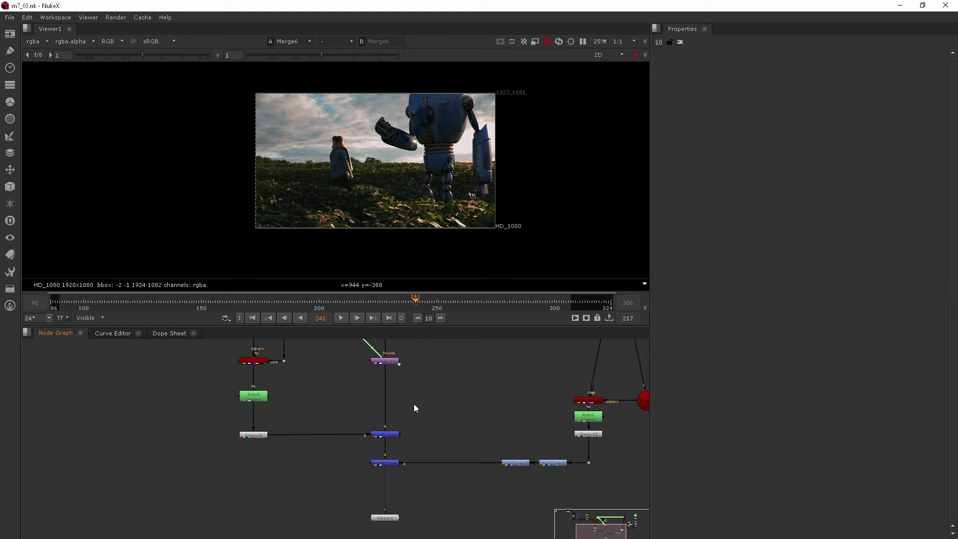
click(244, 399)
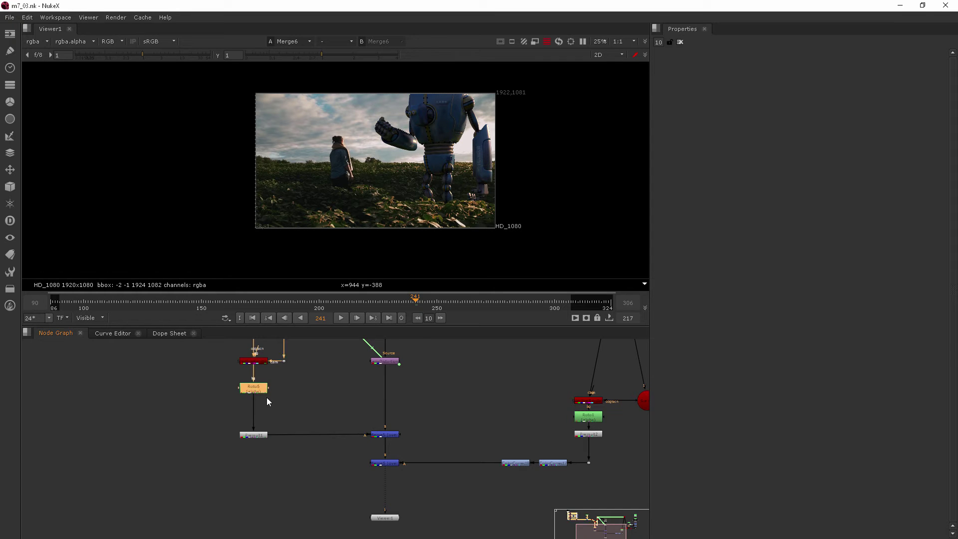
scroll(261, 429, up, 4)
middle_drag(297, 403, 369, 441)
scroll(301, 438, down, 7)
scroll(368, 440, up, 6)
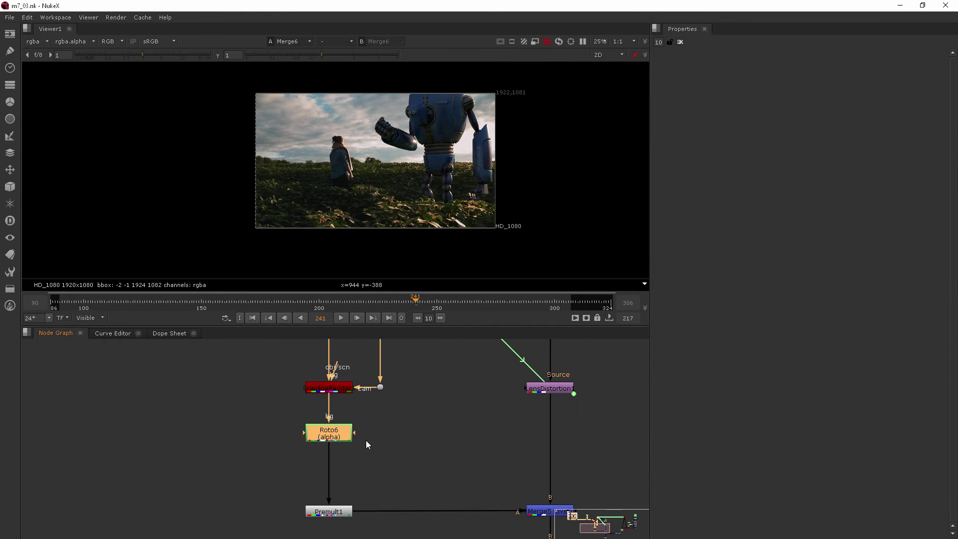
click(333, 380)
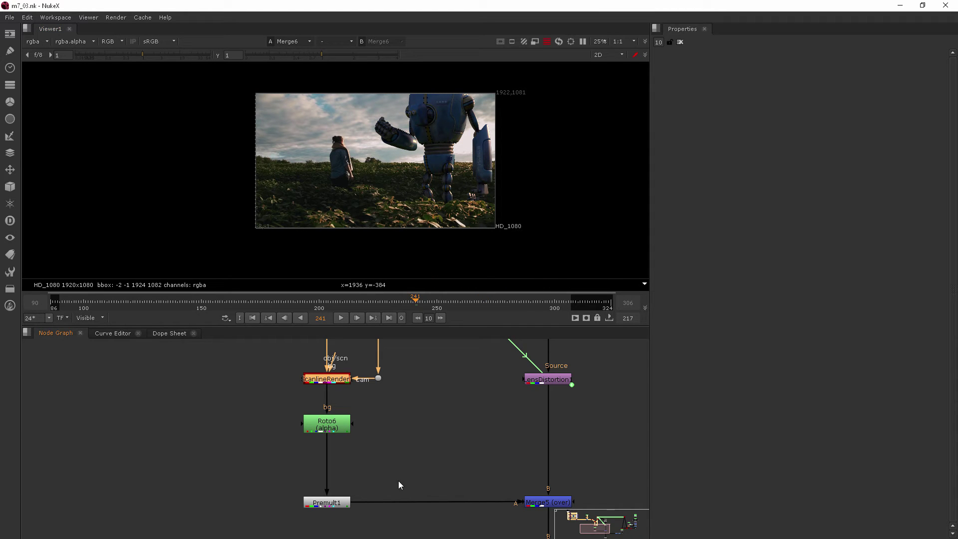
middle_drag(398, 485, 312, 446)
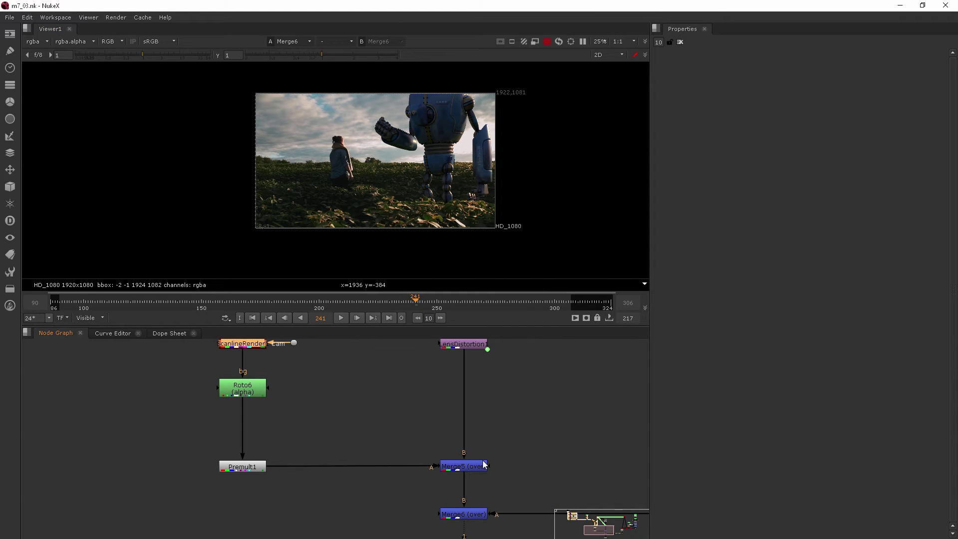
scroll(295, 466, up, 2)
- Add a MotionBlur3D node via the 'motio' search and insert it between Premult1 and Merge5
key(Tab)
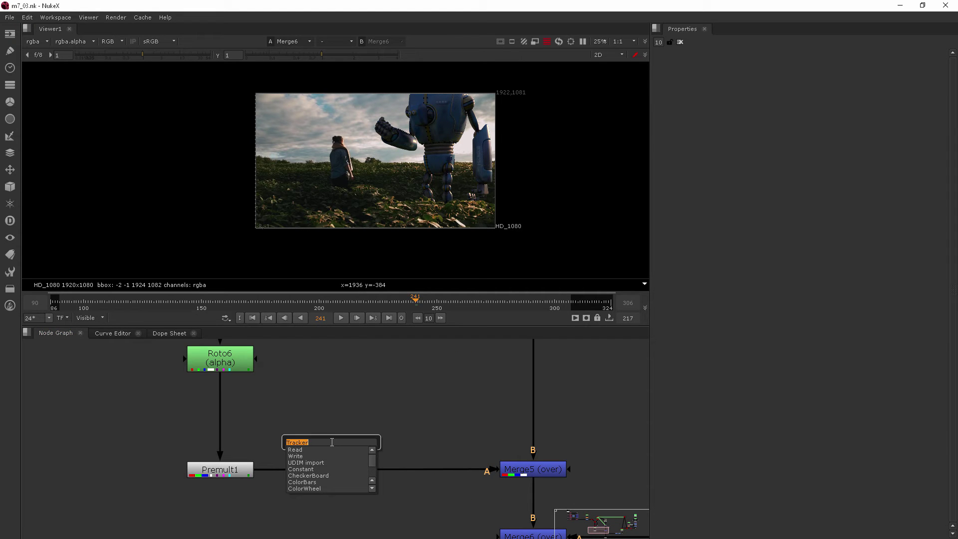
text(m)
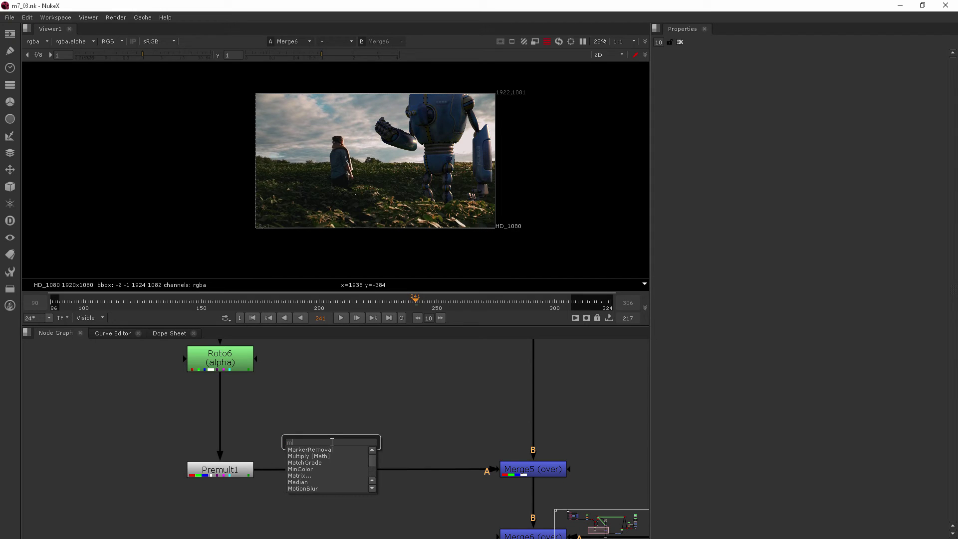
text(otion)
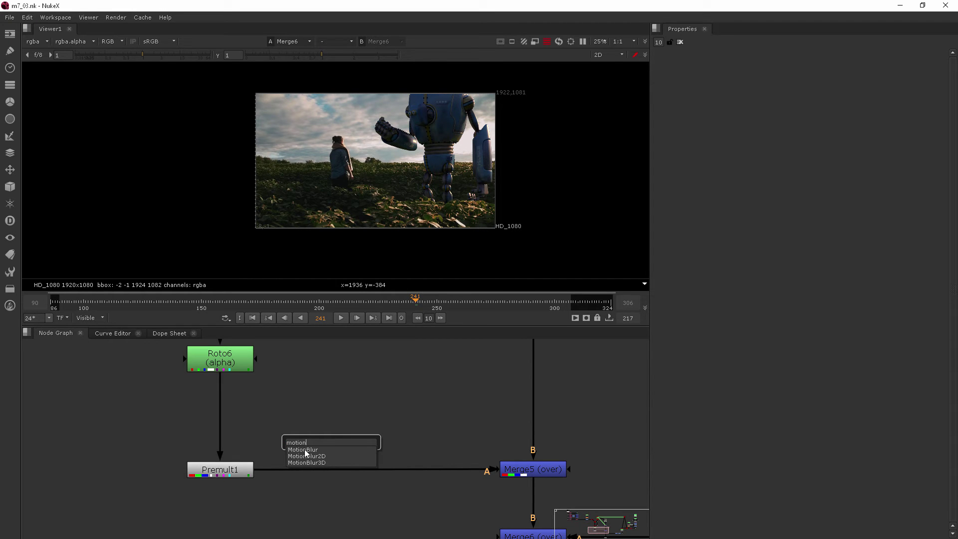
click(321, 462)
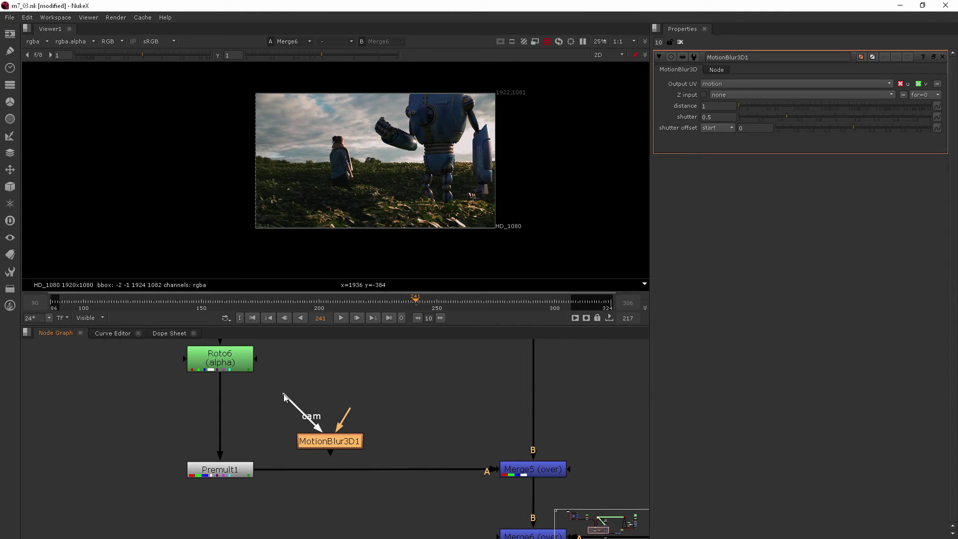
drag(283, 394, 340, 381)
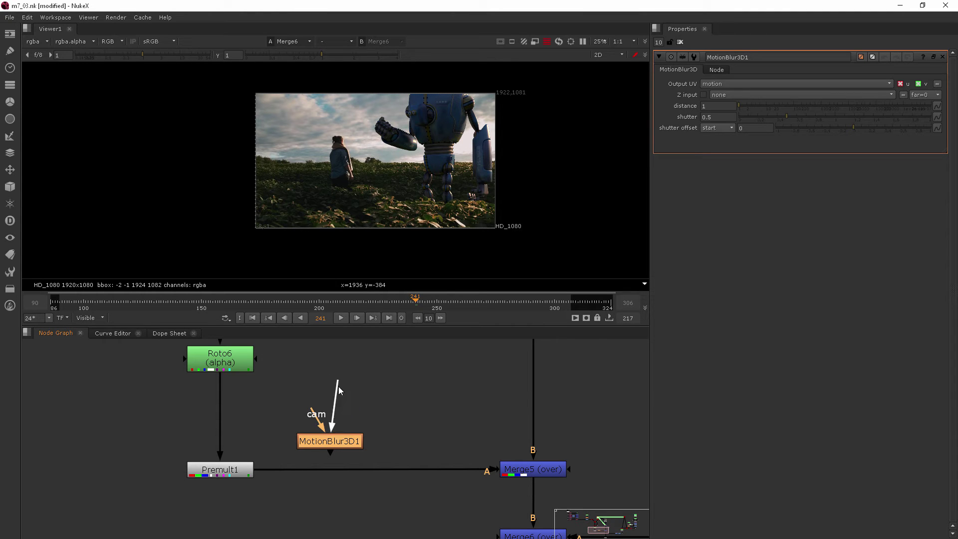
drag(340, 444, 295, 382)
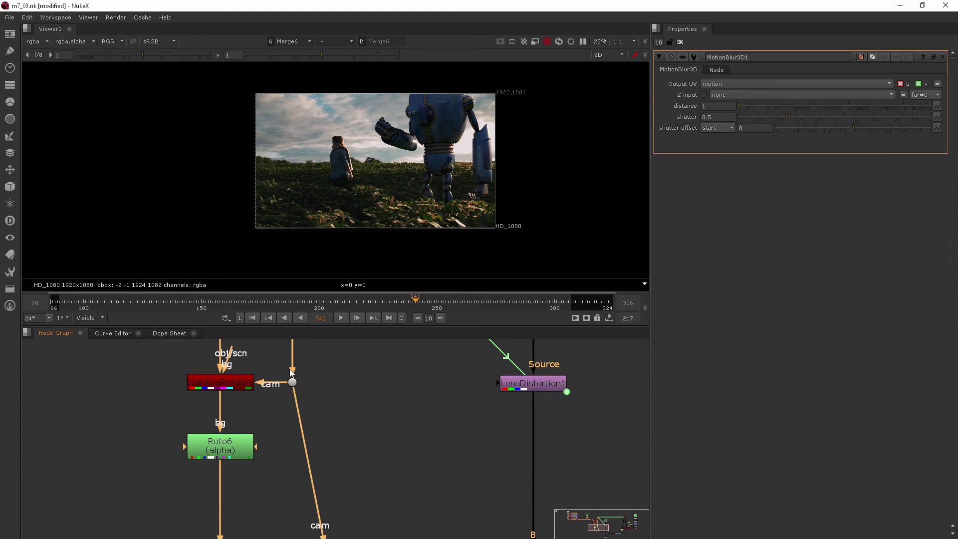
- Line MotionBlur3D1 up under the camera Dot so its cam input takes the camera
scroll(295, 382, down, 5)
middle_drag(300, 376, 301, 439)
scroll(306, 495, up, 5)
drag(306, 495, 283, 502)
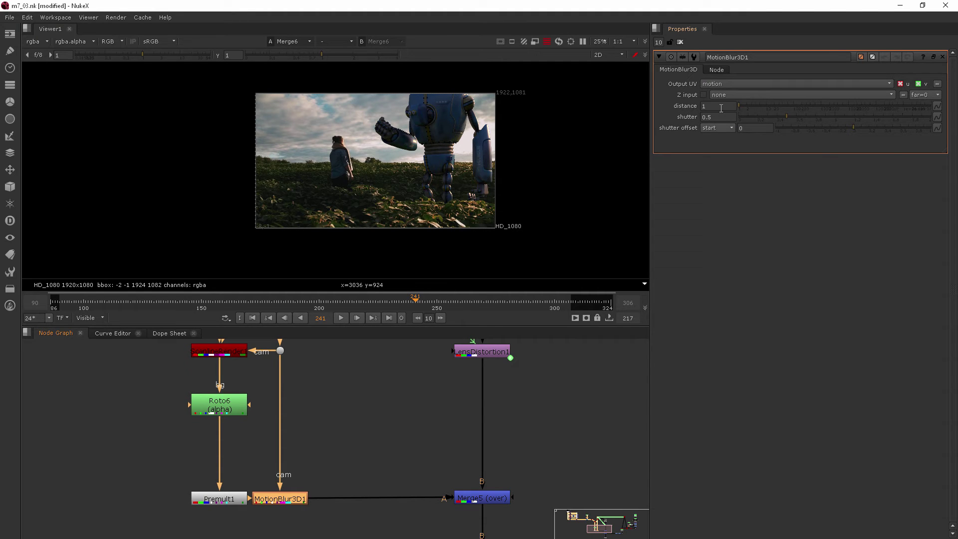
mouse_move(711, 107)
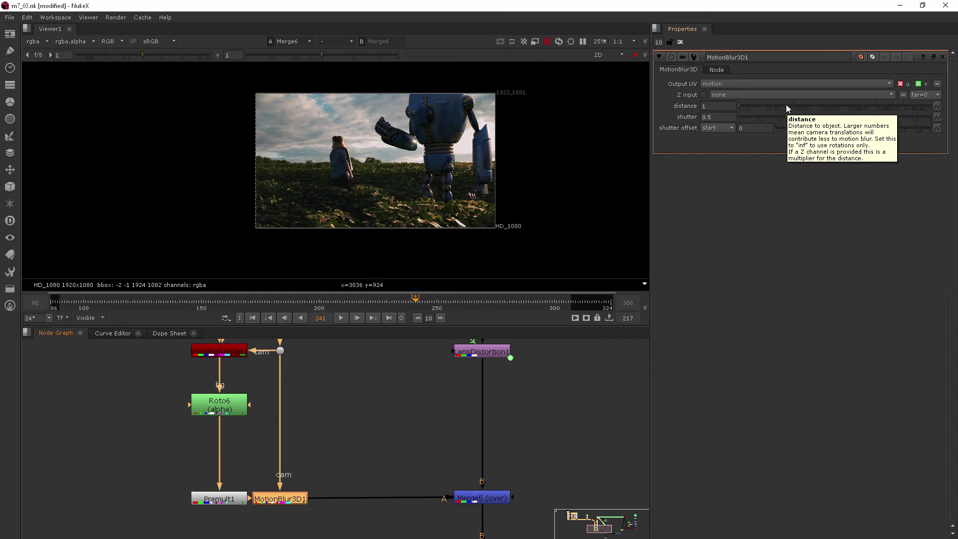
mouse_move(740, 120)
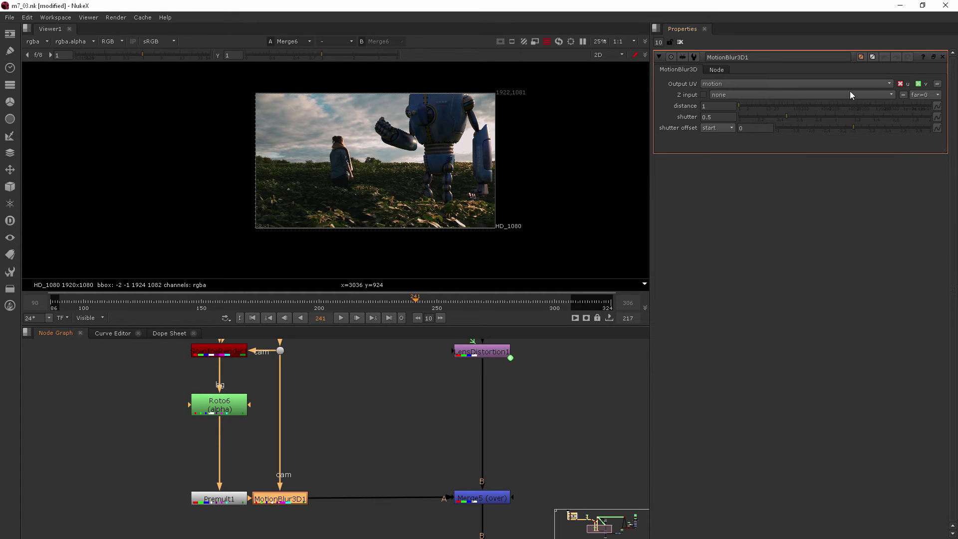
mouse_move(821, 124)
click(384, 441)
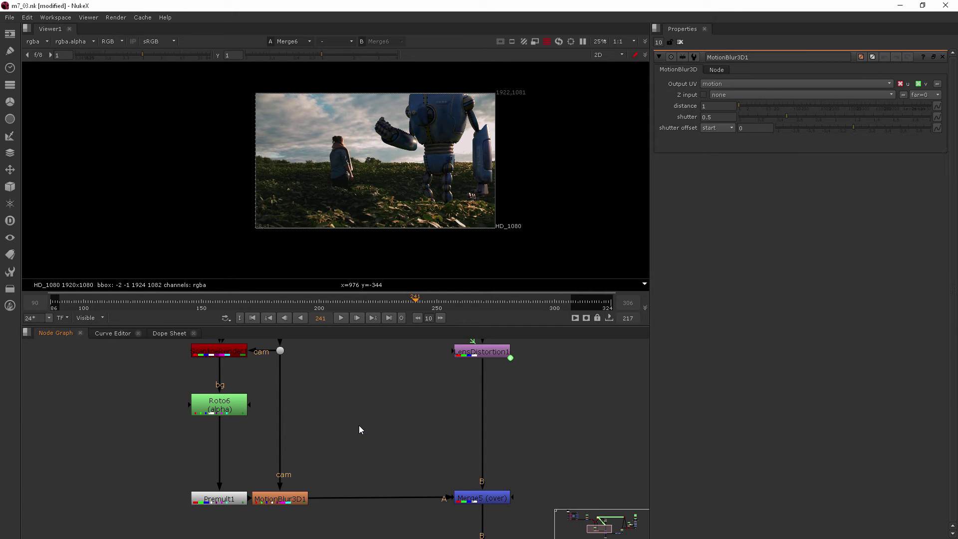
- Create a VectorBlur node from the Vector search and drop it between MotionBlur3D1 and Merge5
key(Tab)
text(VECO)
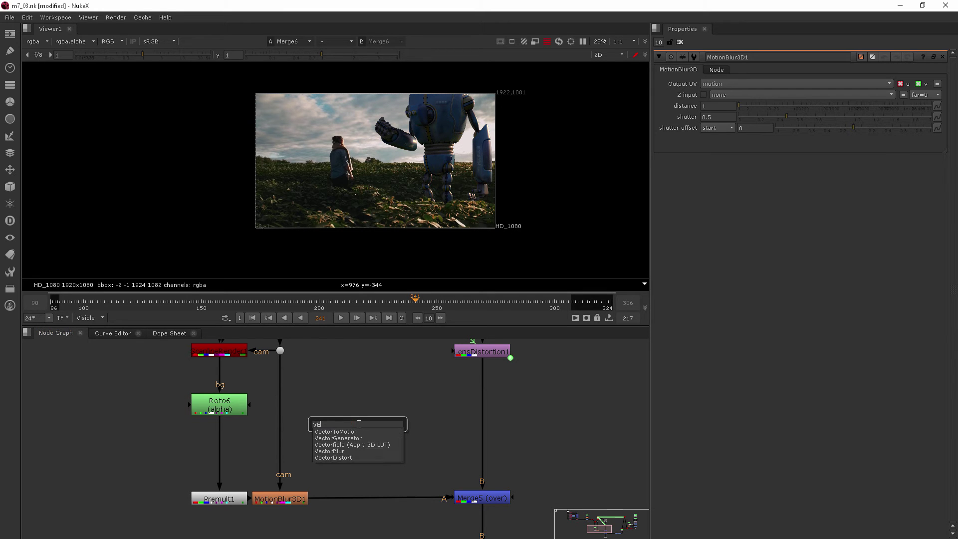
key(BackSpace)
key(BackSpace)
click(333, 451)
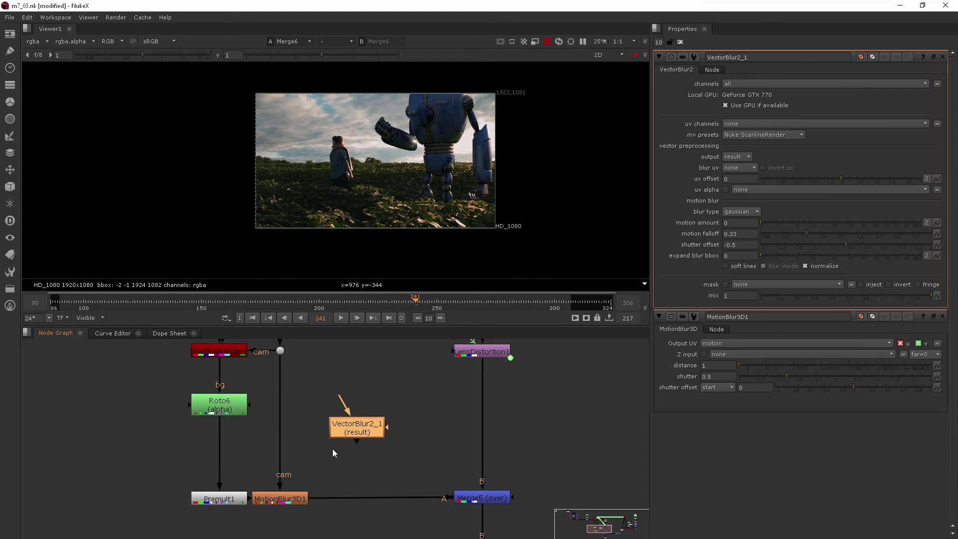
drag(377, 424, 377, 499)
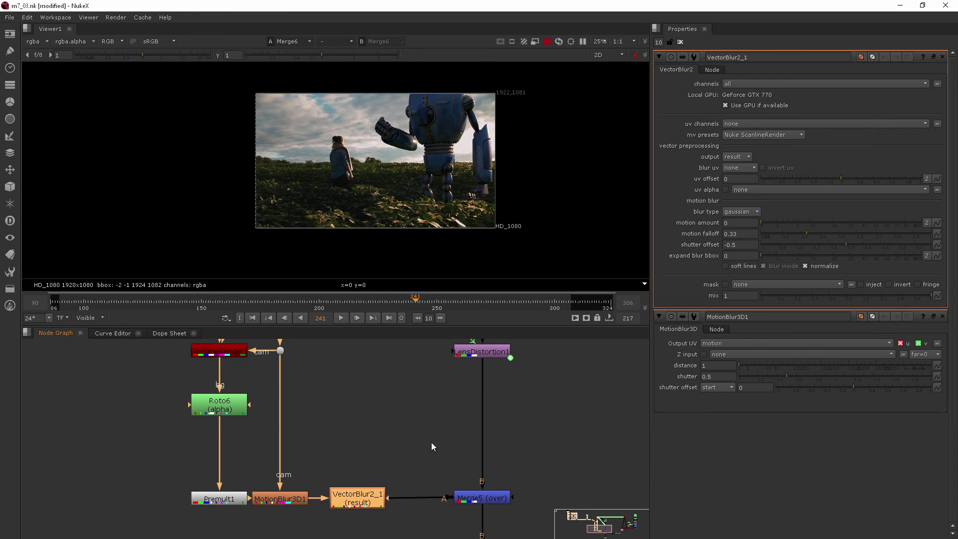
- Keep VectorBlur2_1's channels at all and set its uv channels to the motion layer
click(744, 86)
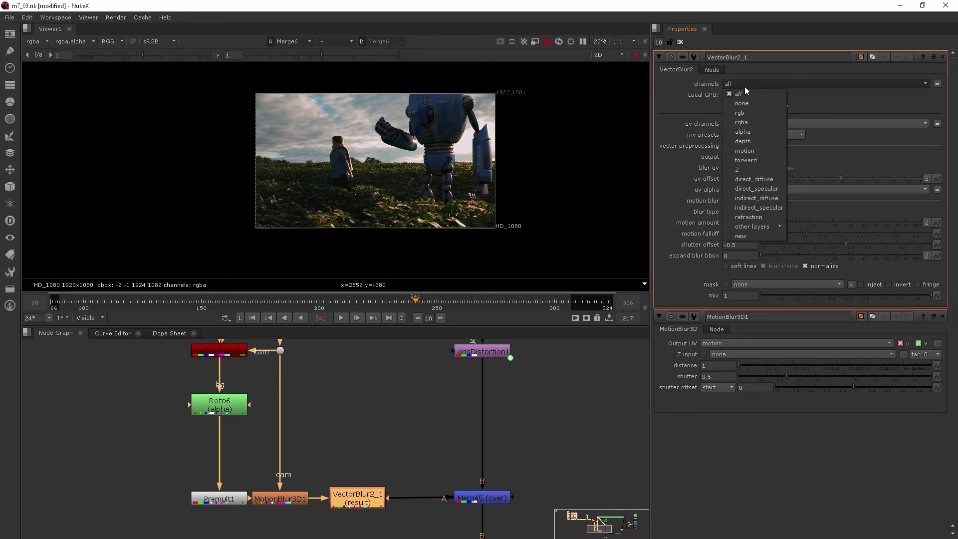
click(755, 151)
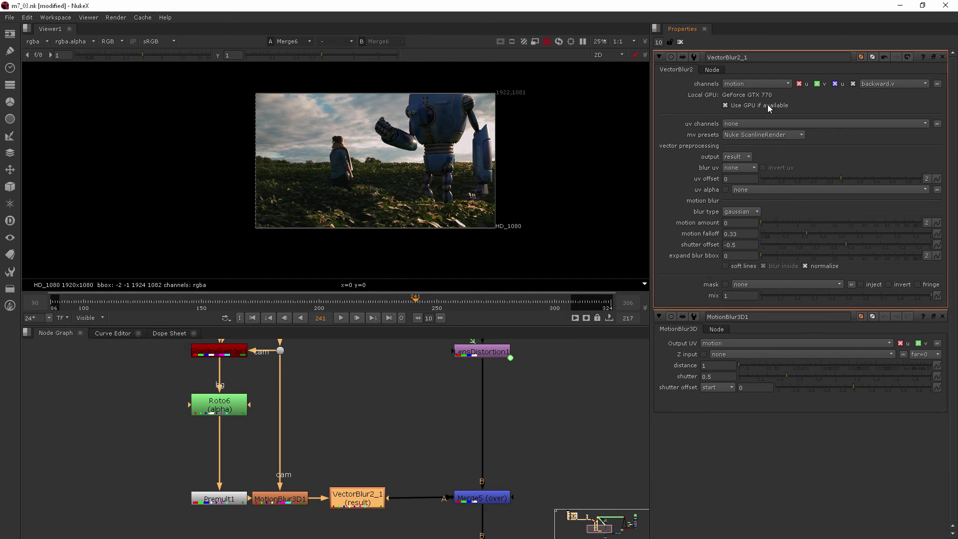
click(737, 84)
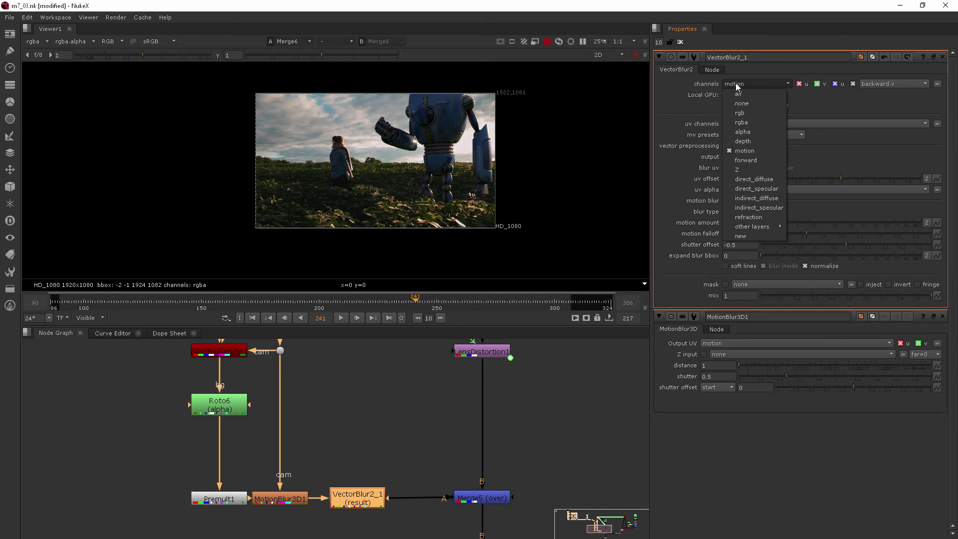
click(747, 92)
click(757, 124)
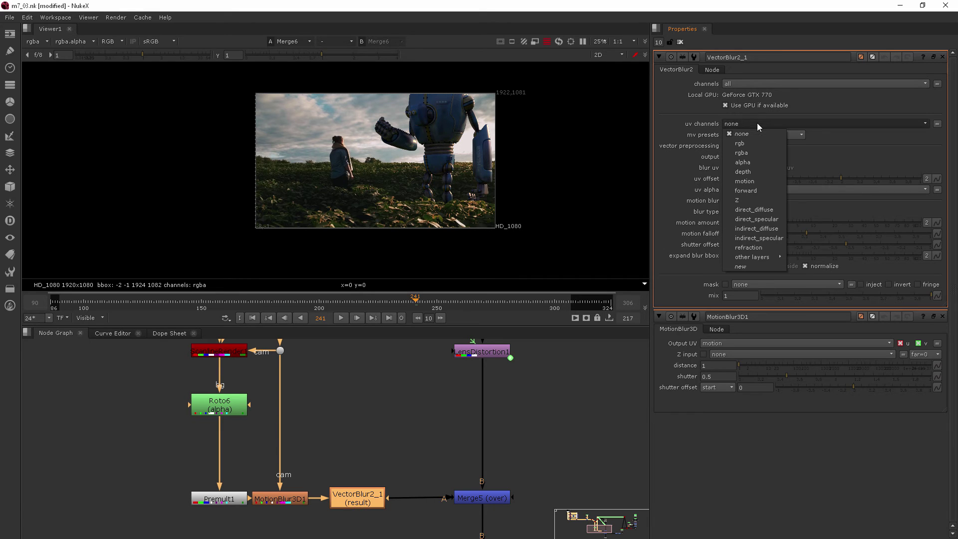
click(745, 181)
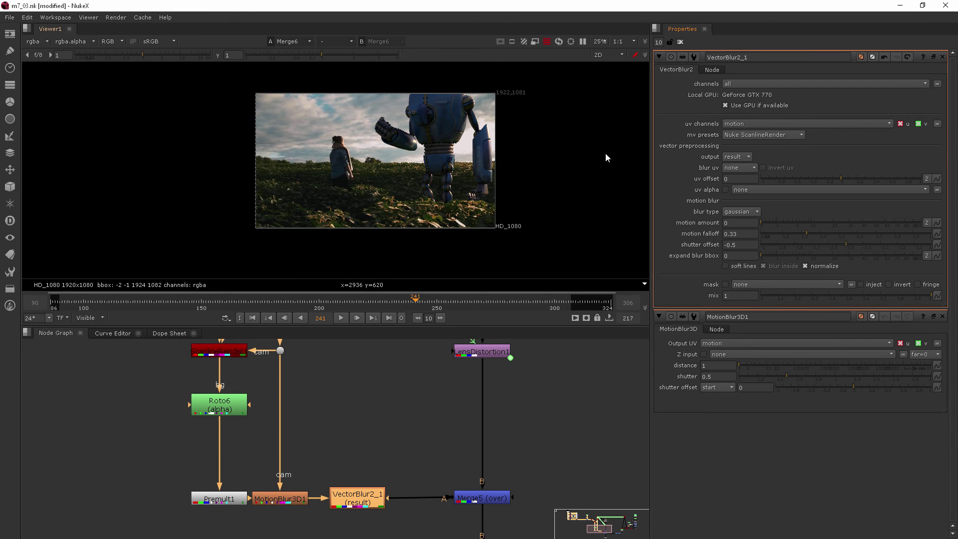
- Test larger VectorBlur motion amounts, raising it to 30 and then 70
scroll(433, 181, up, 8)
scroll(274, 129, up, 2)
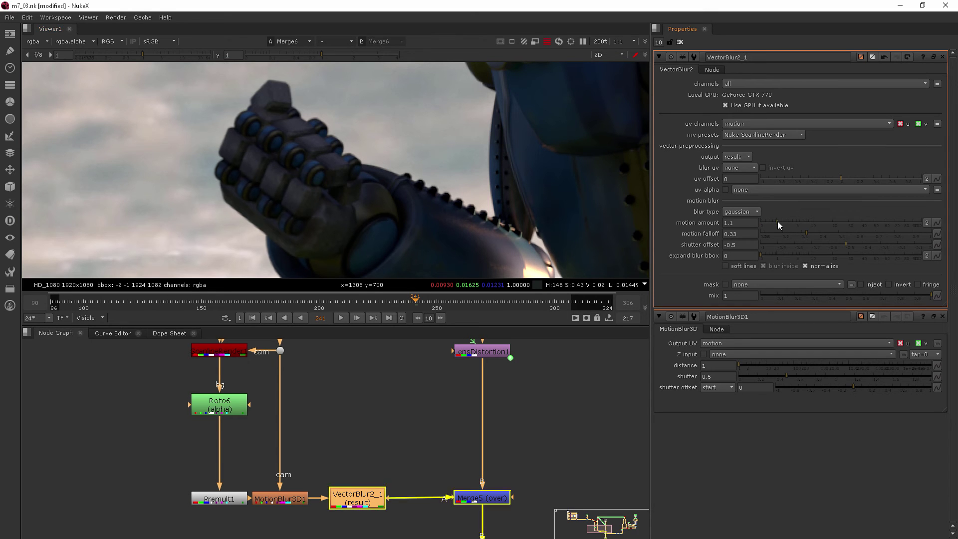
click(812, 222)
drag(812, 223, 849, 223)
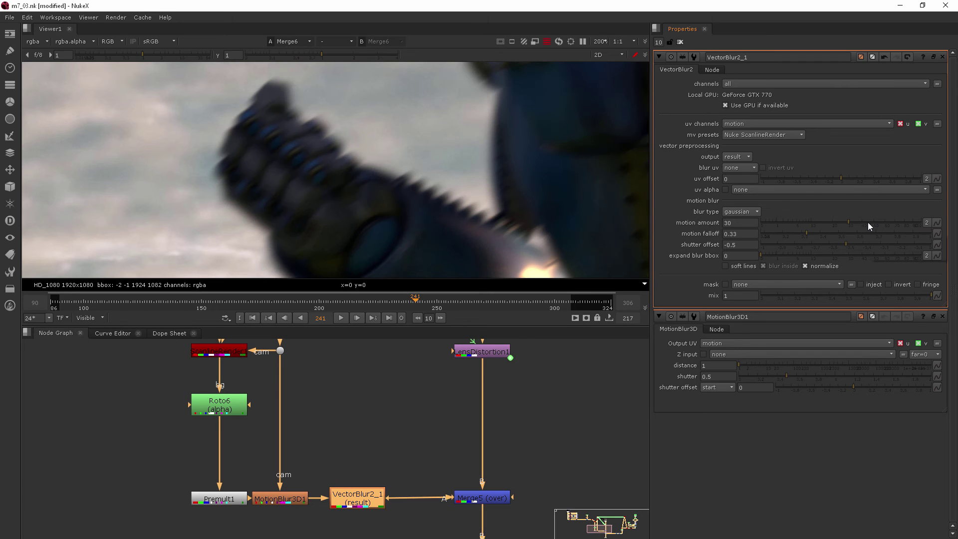
click(893, 223)
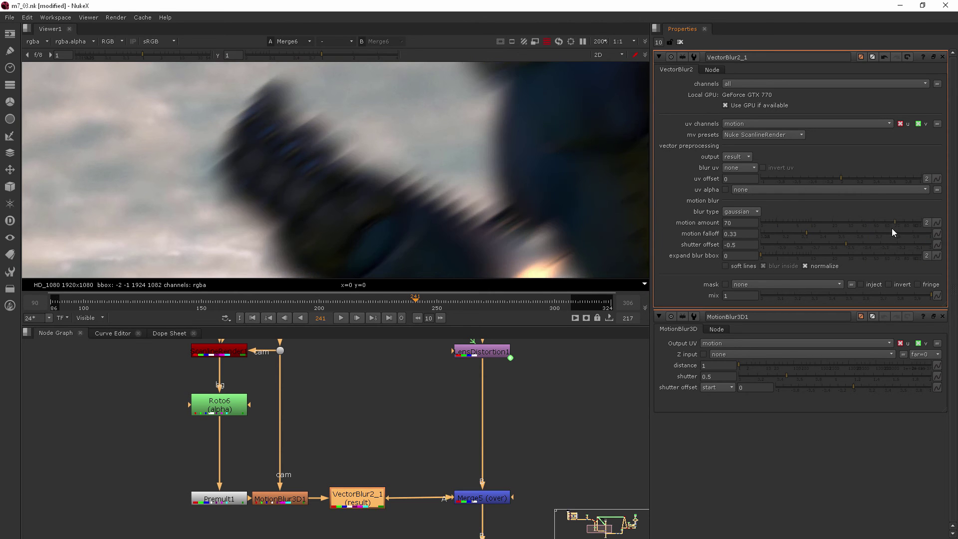
scroll(387, 101, down, 6)
middle_drag(409, 116, 409, 135)
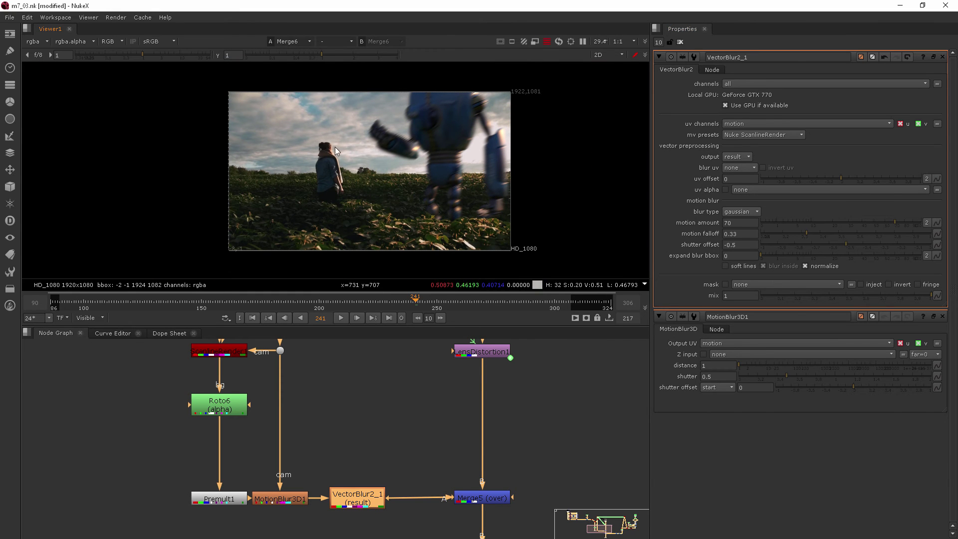
scroll(346, 139, up, 7)
scroll(433, 113, up, 1)
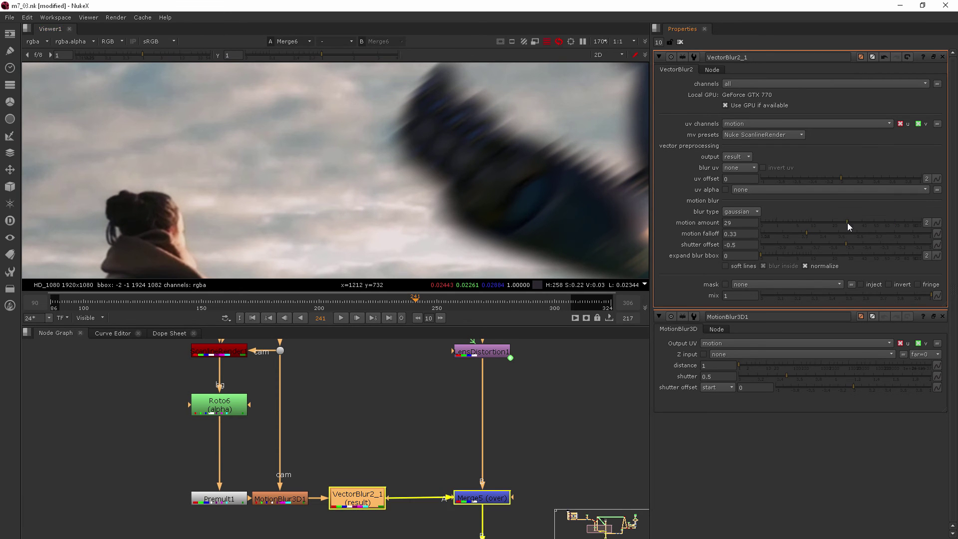
- Bring the motion amount back down and settle it at 6
drag(847, 222, 749, 223)
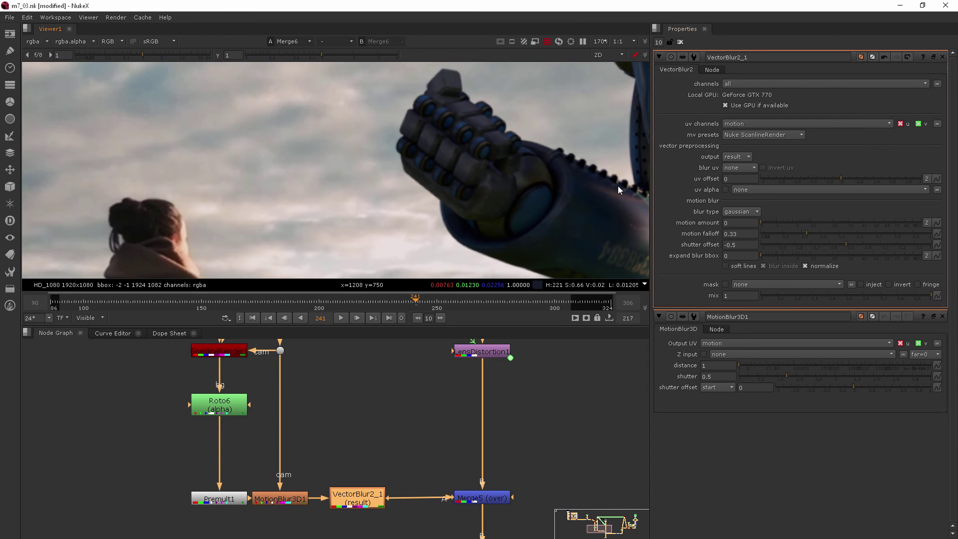
click(768, 222)
drag(771, 225, 801, 223)
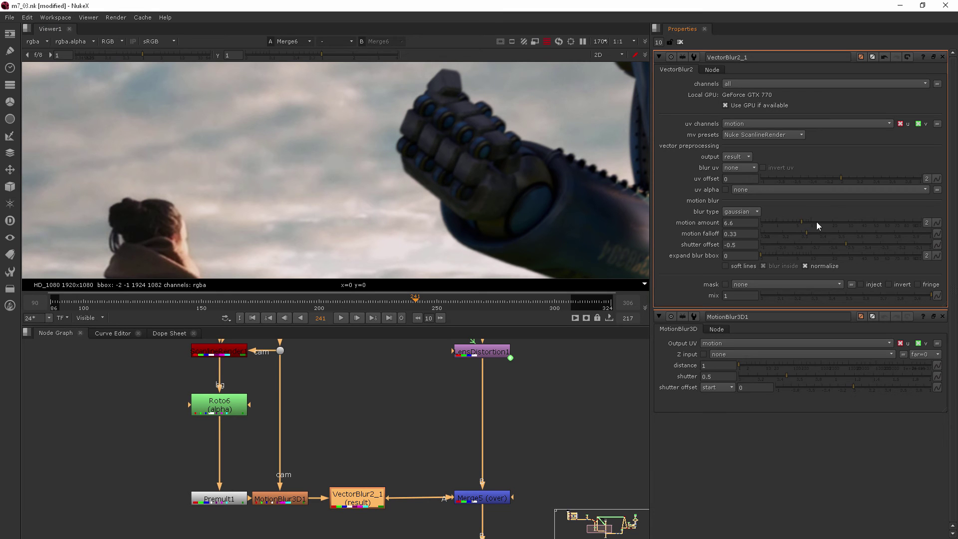
drag(810, 222, 813, 221)
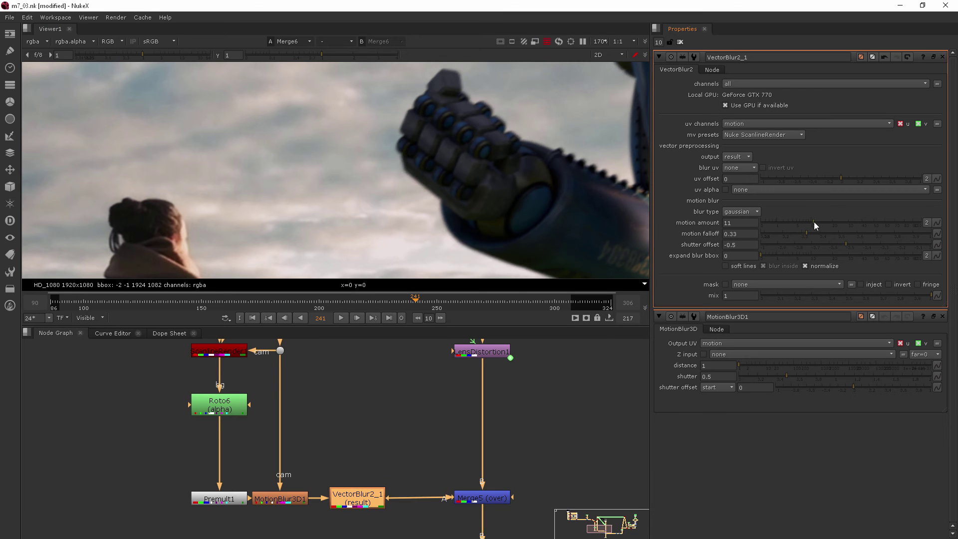
click(804, 223)
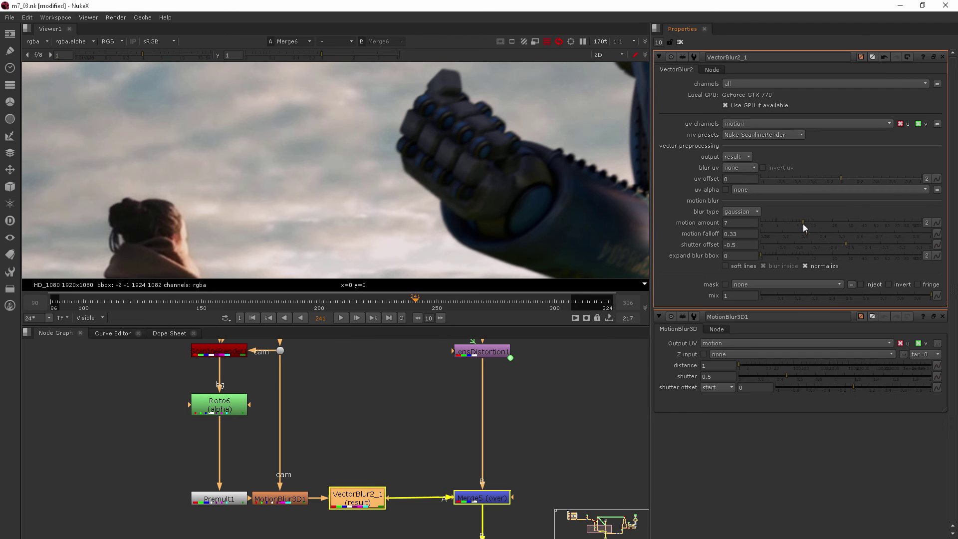
click(800, 223)
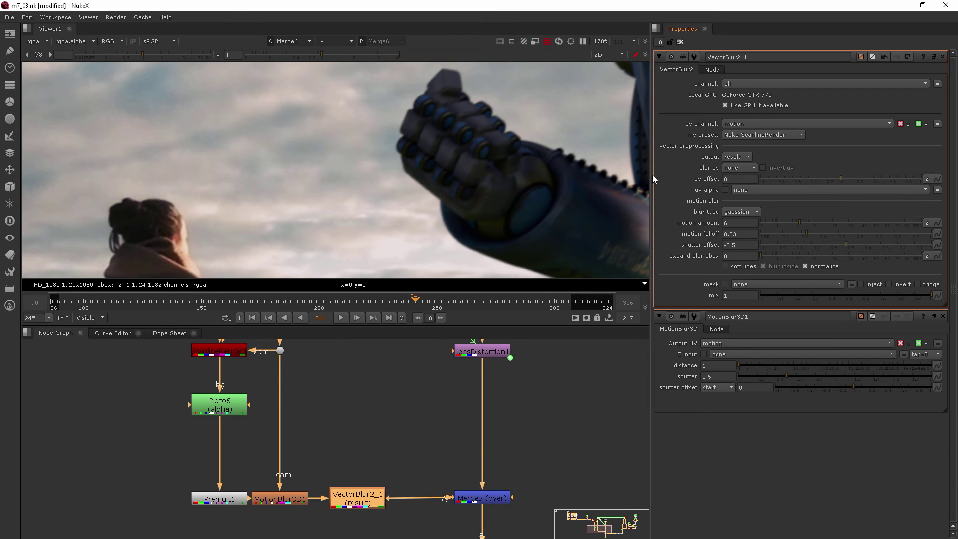
scroll(558, 142, down, 5)
middle_drag(560, 142, 421, 142)
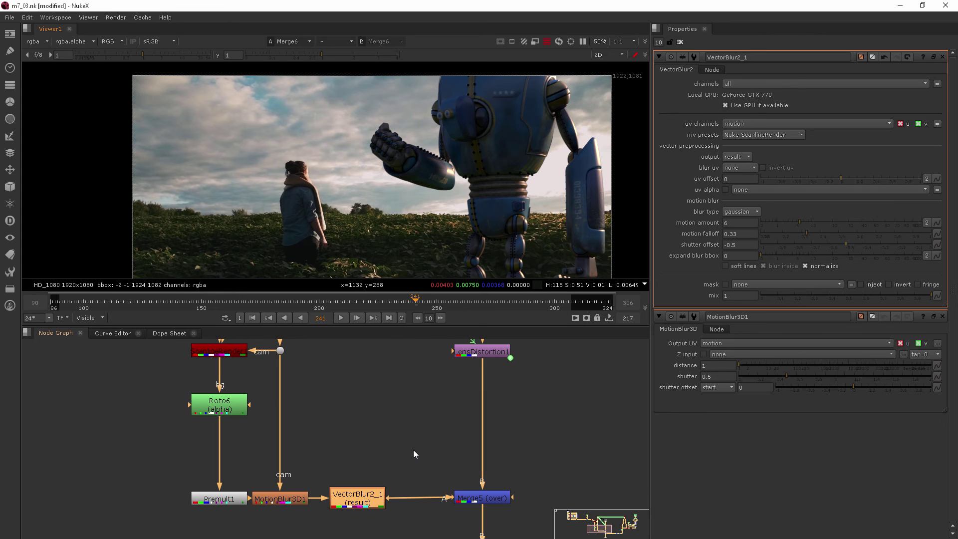
- Clone MotionBlur3D1 and VectorBlur2_1 with Alt+K and move the clones into empty space above
drag(414, 450, 247, 537)
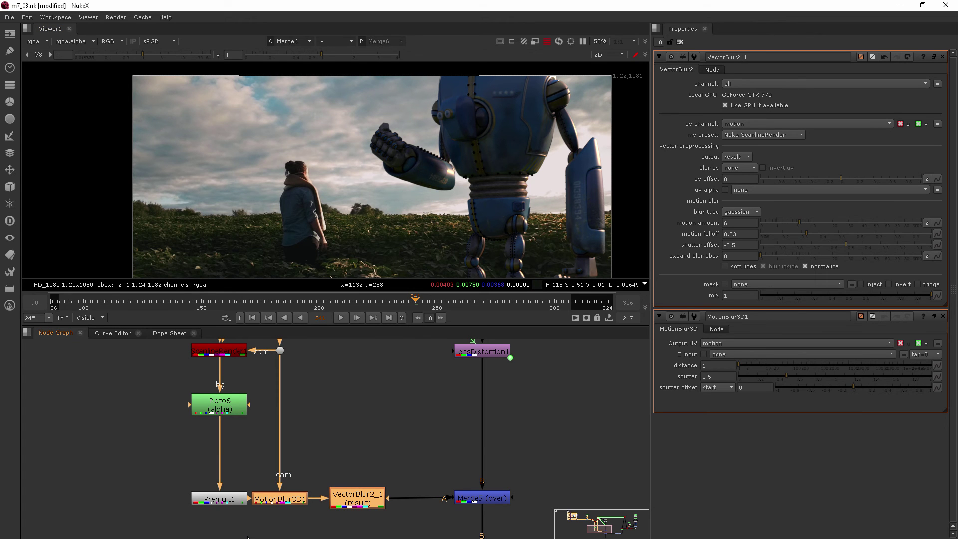
key(ctrl)
scroll(336, 444, down, 2)
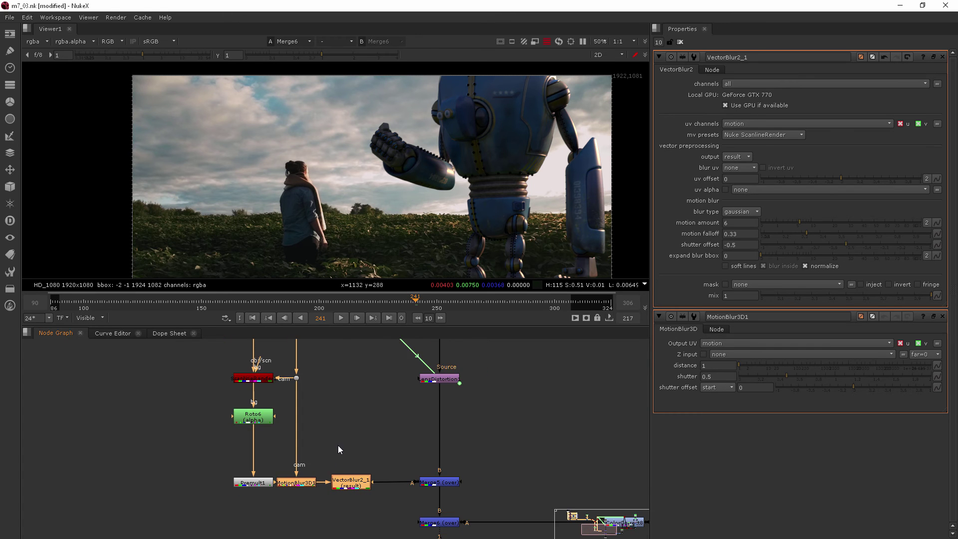
middle_drag(337, 445, 322, 411)
key(alt+k)
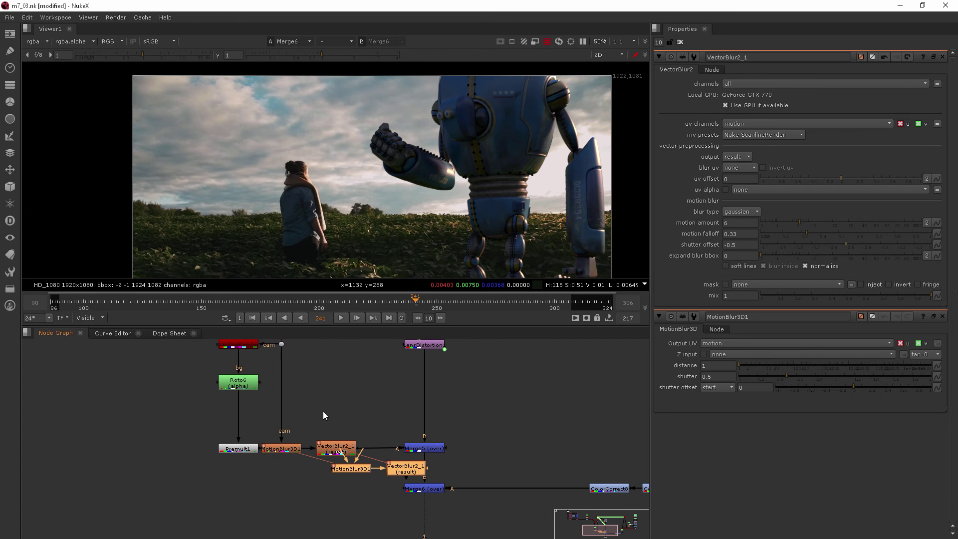
mouse_move(354, 470)
mouse_down()
mouse_move(340, 467)
mouse_move(355, 492)
mouse_move(338, 370)
mouse_move(346, 394)
mouse_move(327, 397)
mouse_move(535, 393)
mouse_up()
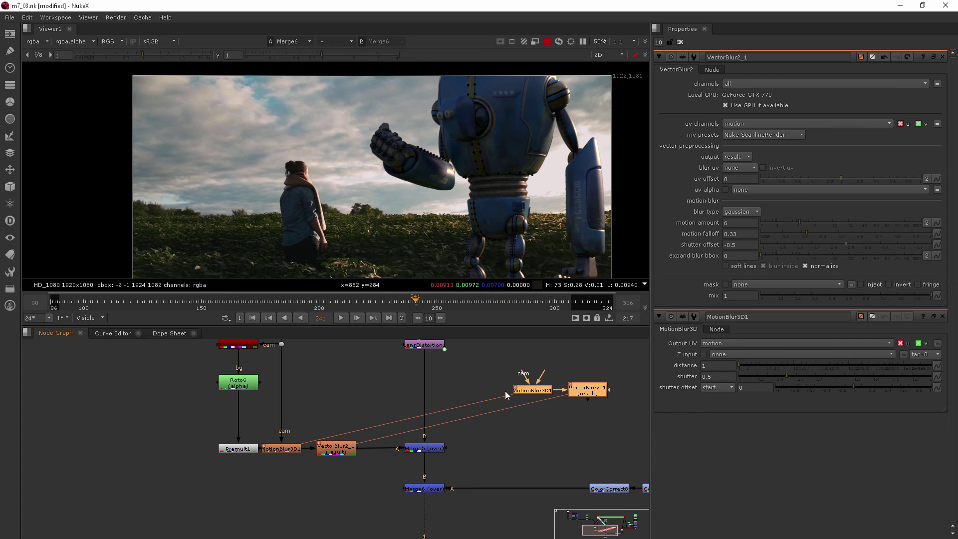
- Insert the cloned MotionBlur3D node after Premult2 in the dog's branch
scroll(495, 382, down, 4)
middle_drag(497, 384, 288, 423)
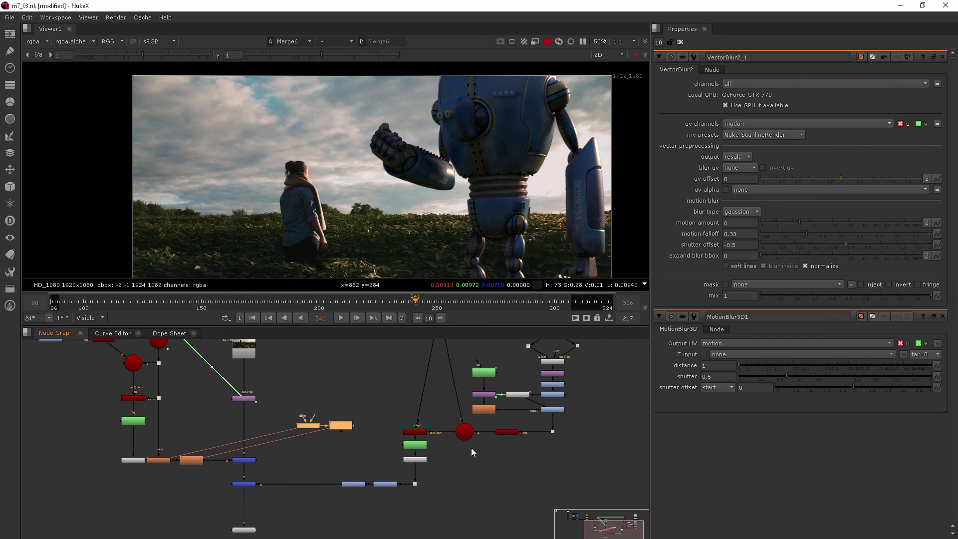
scroll(561, 429, up, 3)
scroll(564, 429, down, 1)
middle_drag(520, 434, 542, 417)
scroll(419, 451, up, 2)
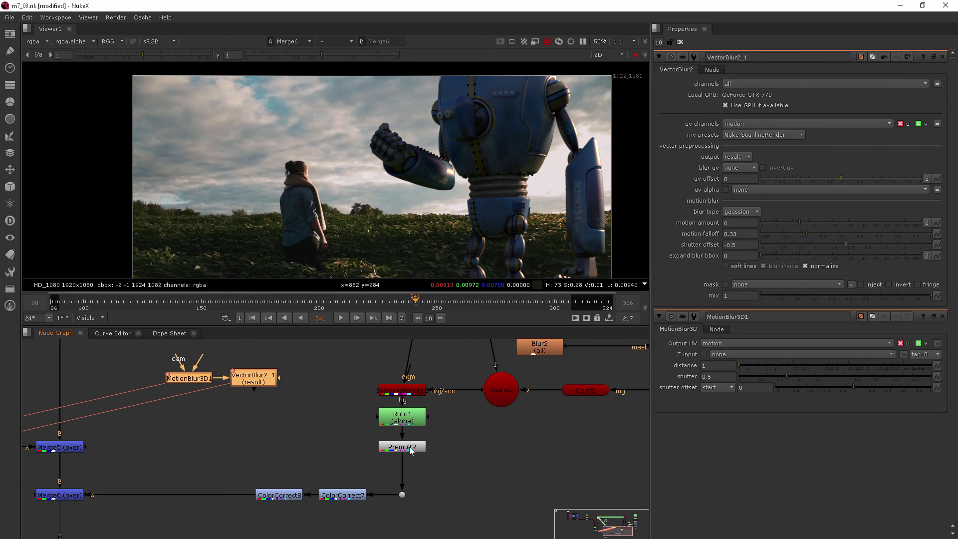
scroll(414, 461, down, 2)
middle_drag(322, 492, 391, 459)
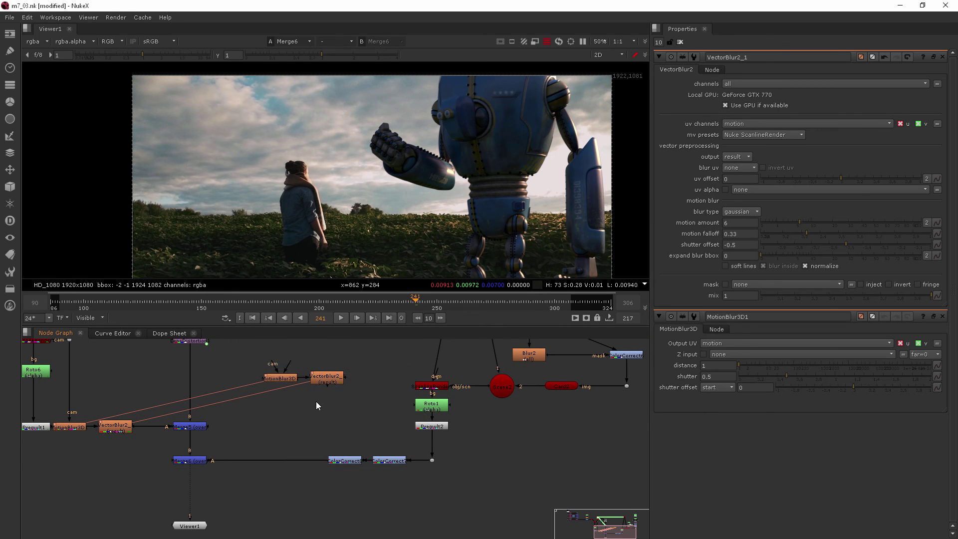
click(288, 379)
drag(287, 379, 467, 368)
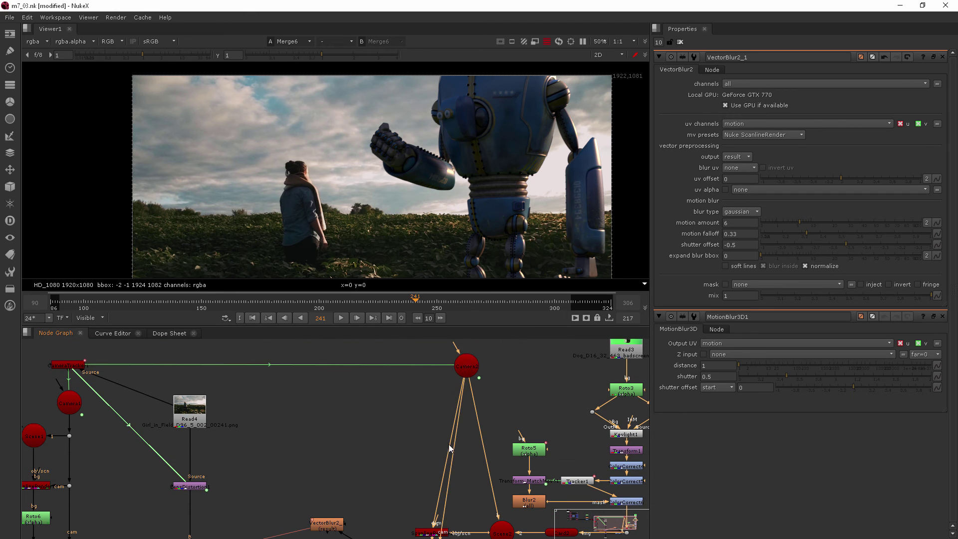
- Add a Dot on the camera pipe and place the VectorBlur clone after the new MotionBlur3D
middle_drag(466, 394, 491, 323)
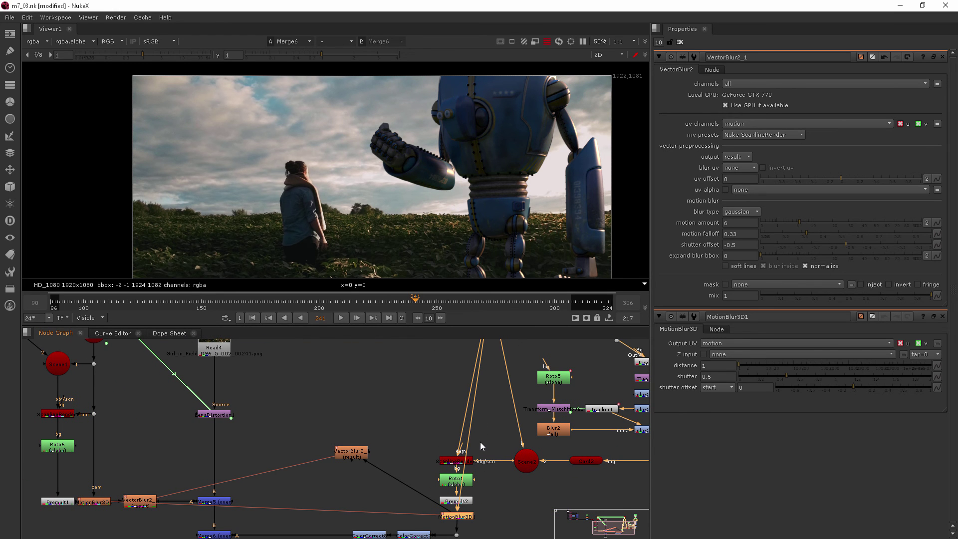
key(ctrl)
ctrl+drag(471, 422, 416, 399)
middle_drag(457, 456, 471, 374)
drag(378, 436, 486, 513)
click(496, 519)
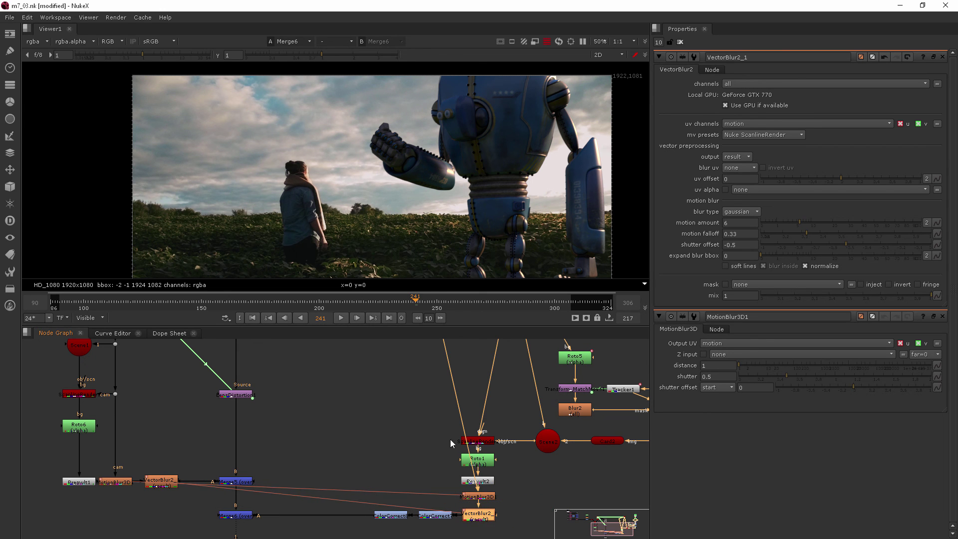
- Route the camera pipe into MotionBlur3D1's cam input and frame the new blur nodes
mouse_move(412, 393)
middle_down()
mouse_move(388, 444)
mouse_move(407, 392)
middle_up()
ctrl+drag(452, 416, 428, 503)
scroll(530, 484, down, 2)
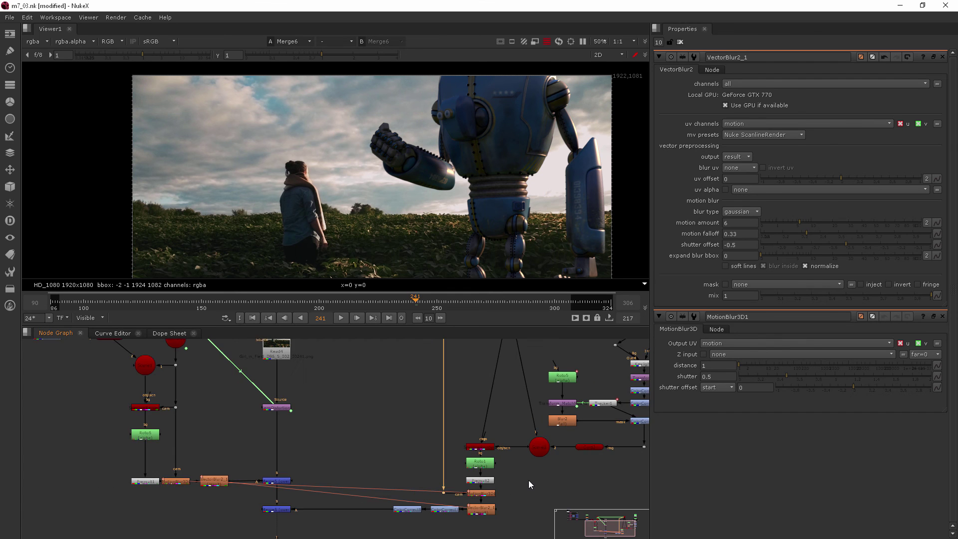
middle_drag(528, 483, 441, 499)
middle_drag(169, 424, 270, 476)
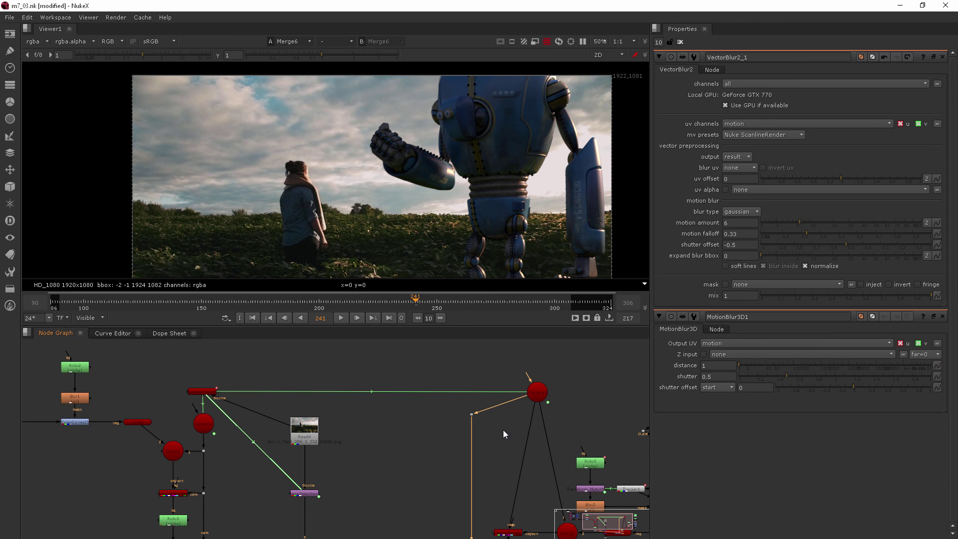
middle_drag(479, 450, 436, 332)
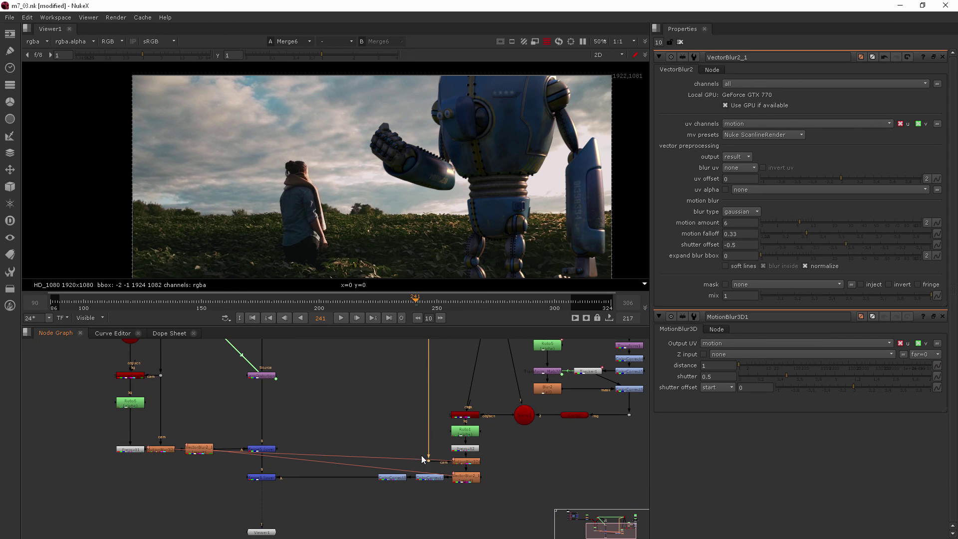
scroll(454, 489, up, 3)
scroll(427, 474, up, 3)
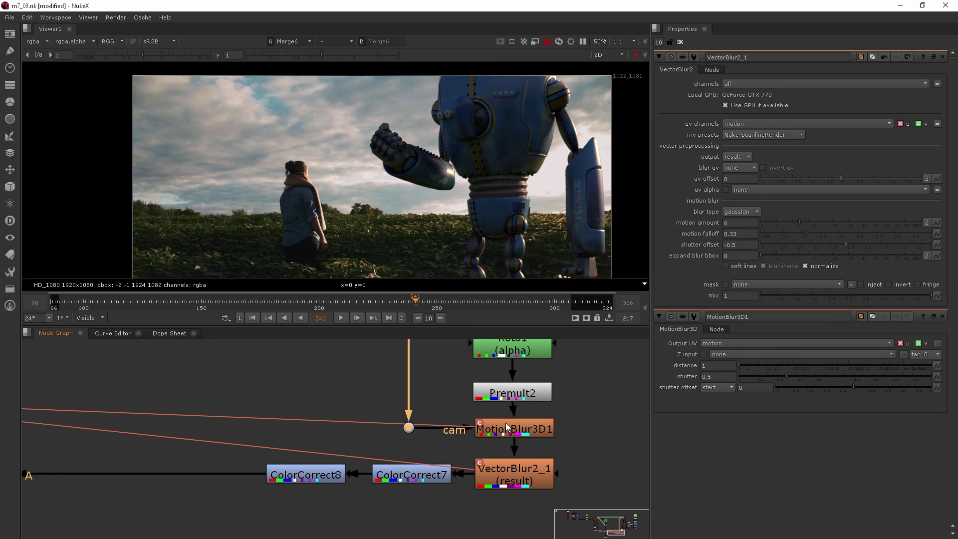
scroll(448, 462, down, 3)
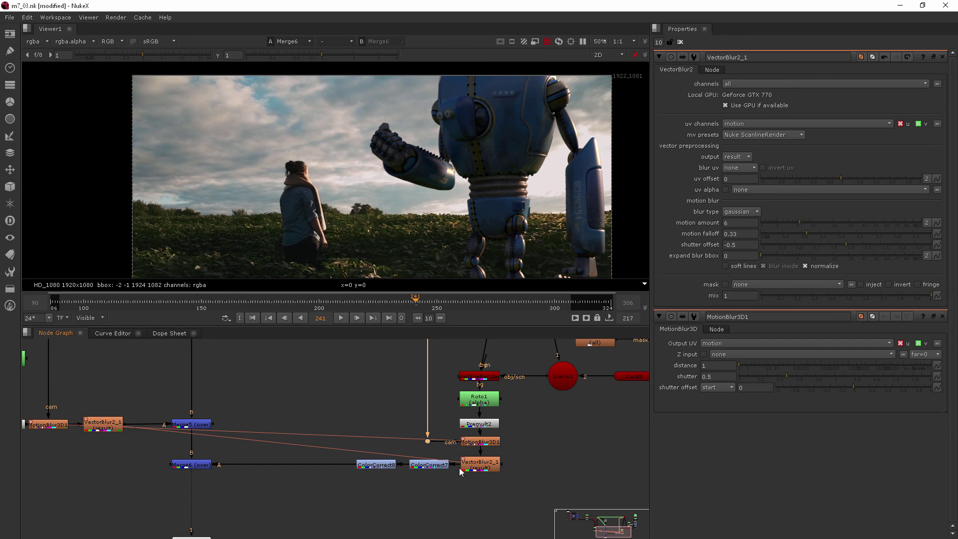
- Review the blur at frames 111, 101, 93 and 110
click(108, 301)
drag(222, 477, 151, 392)
click(151, 391)
scroll(151, 391, down, 2)
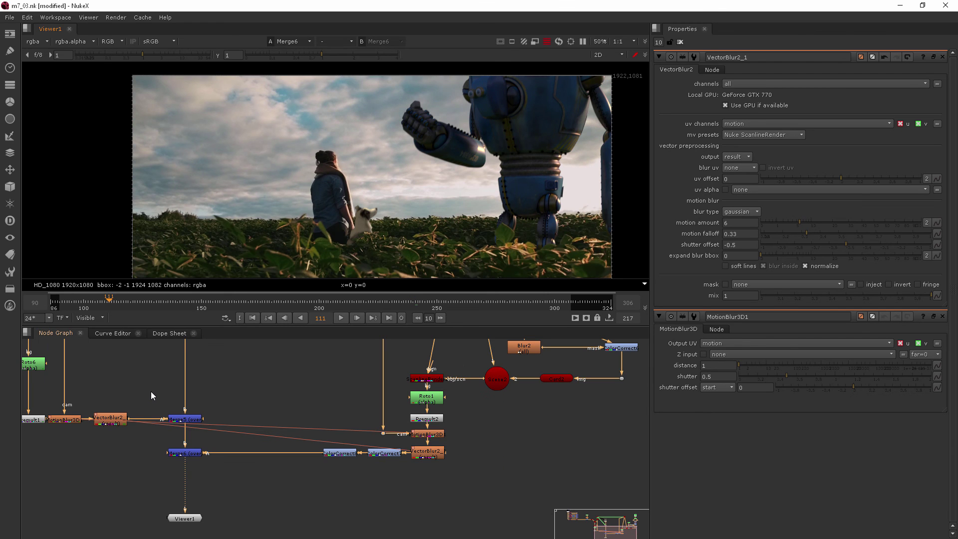
scroll(359, 229, up, 5)
scroll(354, 232, up, 2)
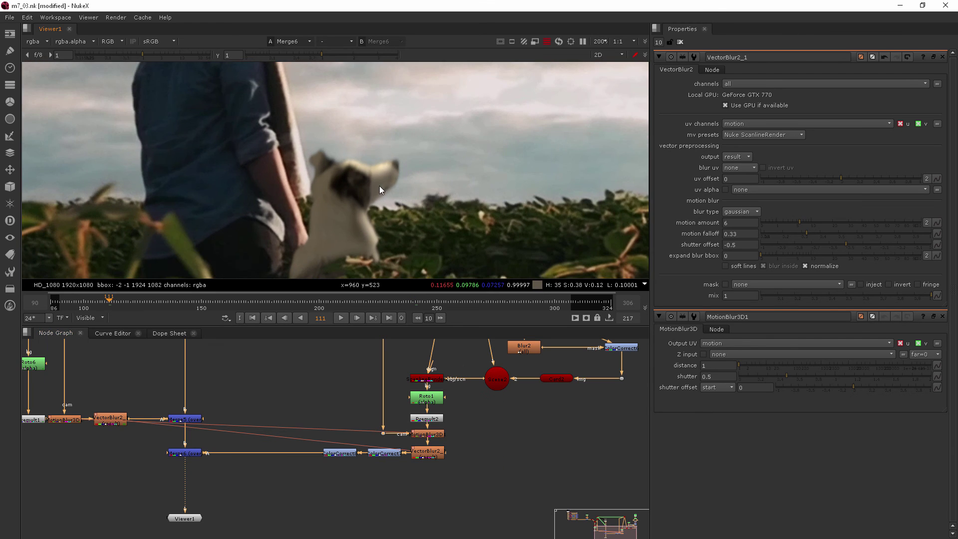
click(85, 303)
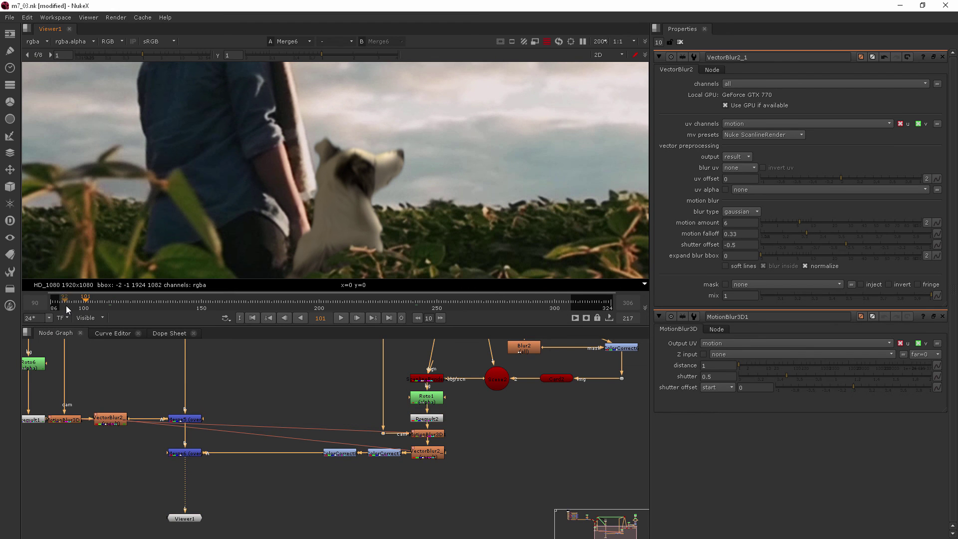
click(66, 305)
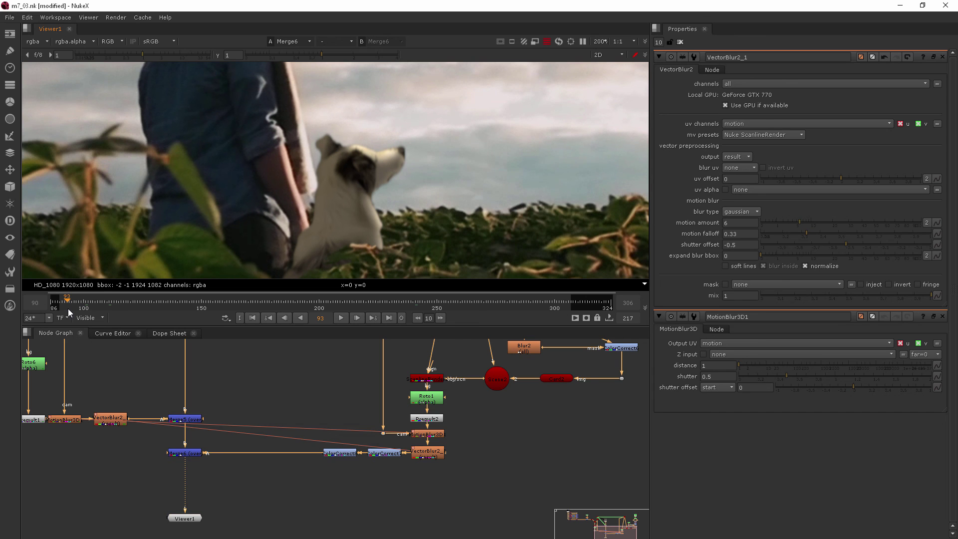
click(107, 300)
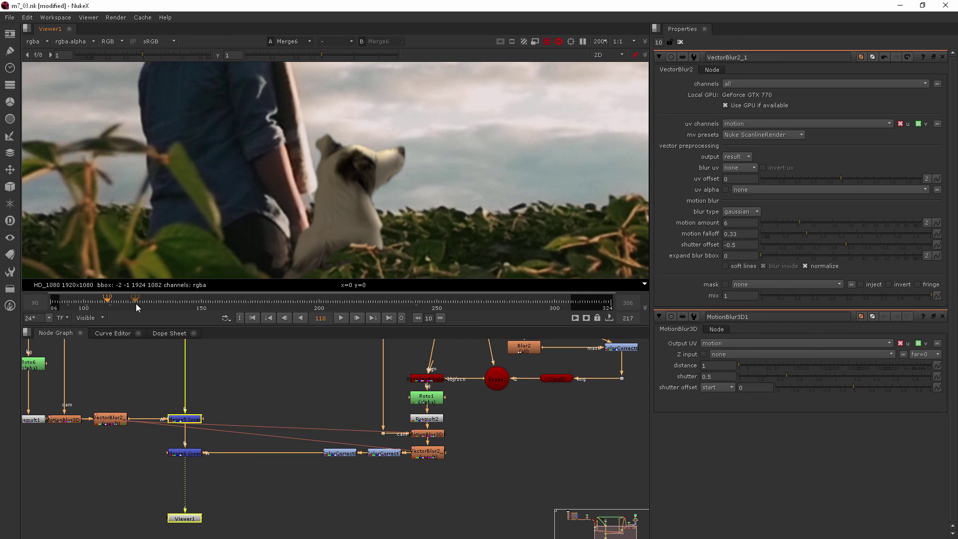
- Zoom onto the dog, check frames 121 and 131, and select the MotionBlur3D node
scroll(517, 168, down, 2)
scroll(355, 242, down, 2)
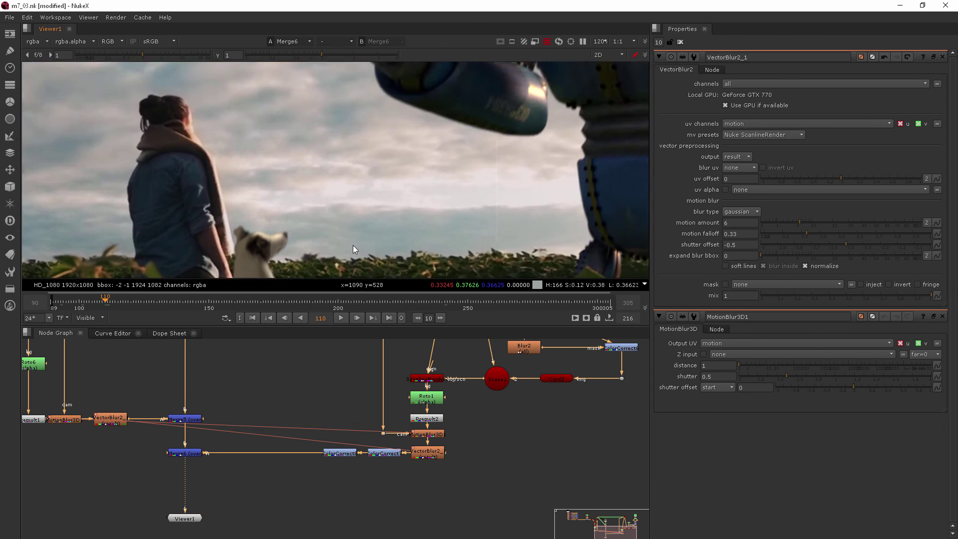
scroll(355, 241, down, 5)
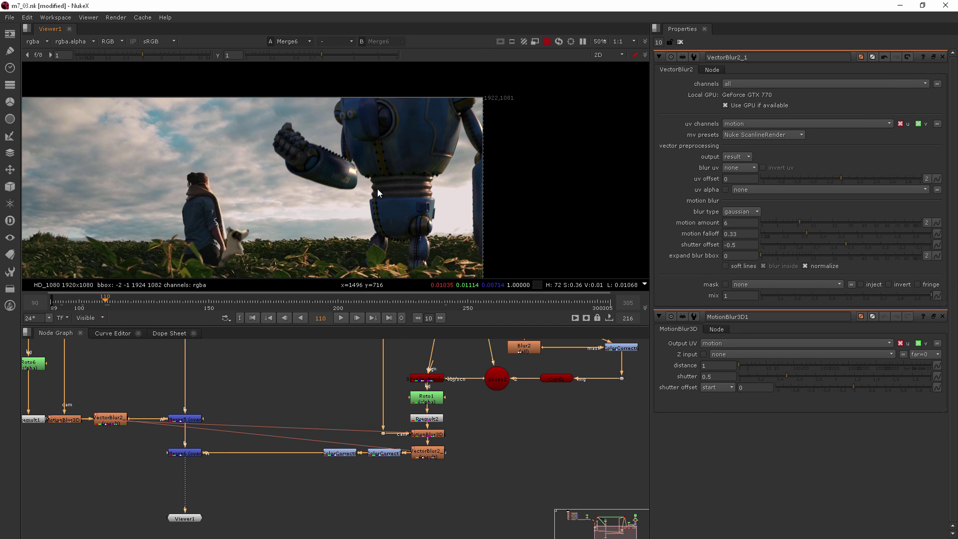
scroll(236, 250, up, 8)
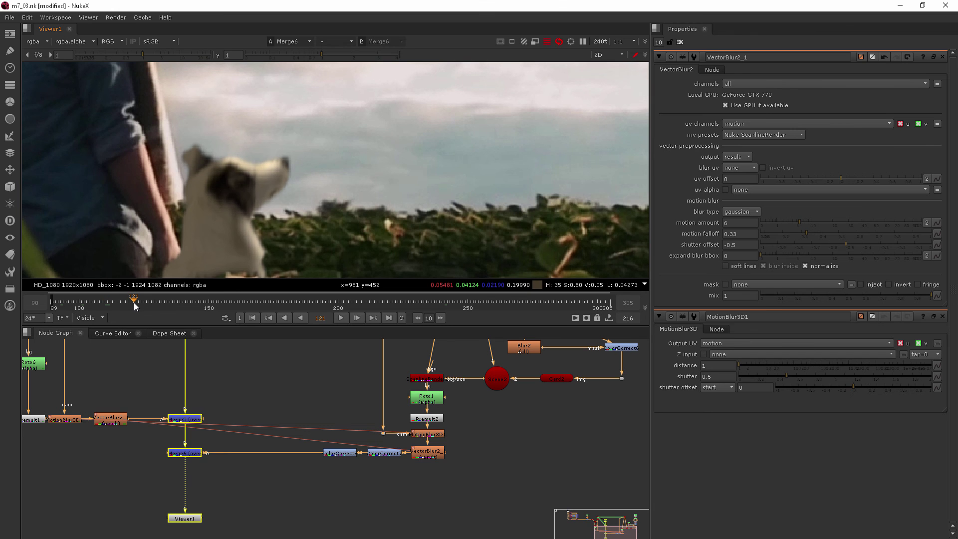
click(134, 304)
click(159, 308)
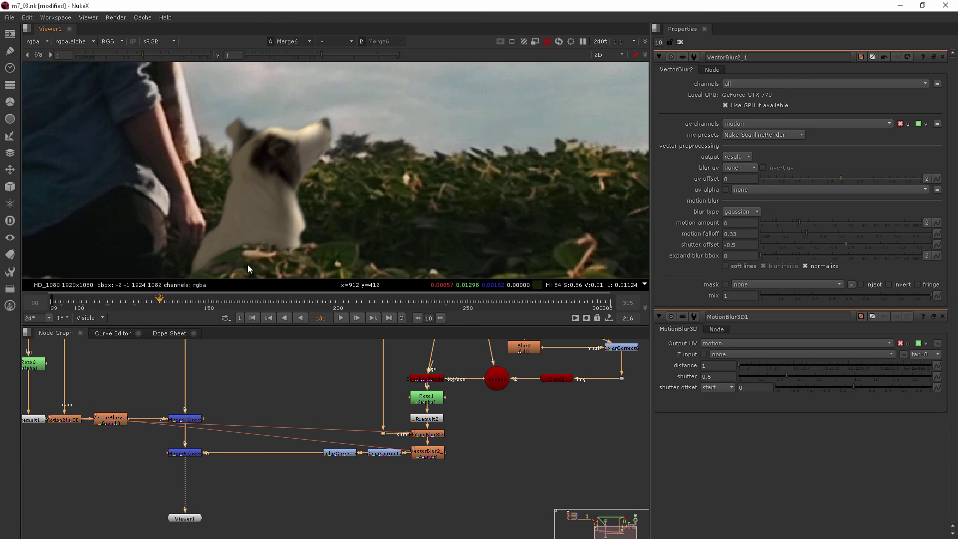
click(430, 434)
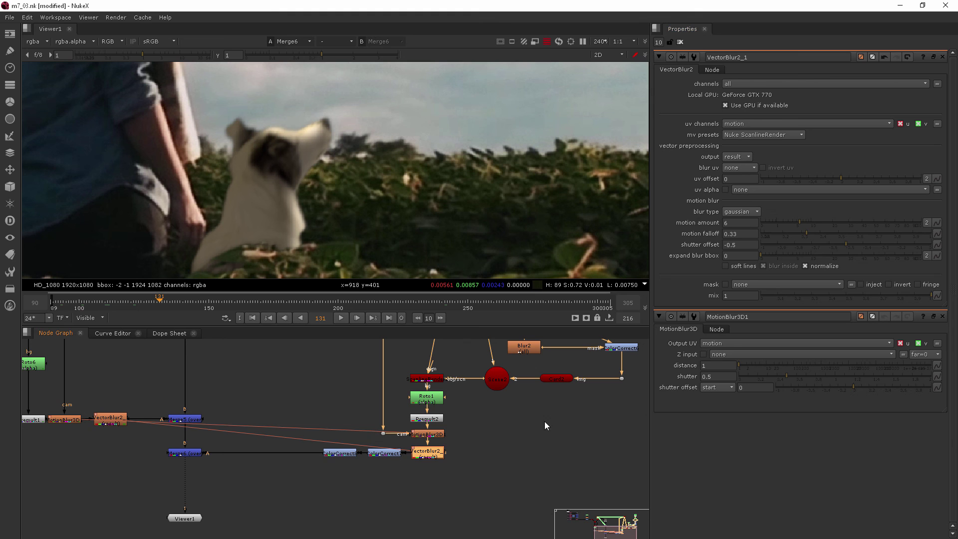
- Replace VectorBlur2_1 with a pasted VectorBlur2 feeding Merge5, set motion amount 2, and clear Properties
click(430, 450)
key(Delete)
click(106, 422)
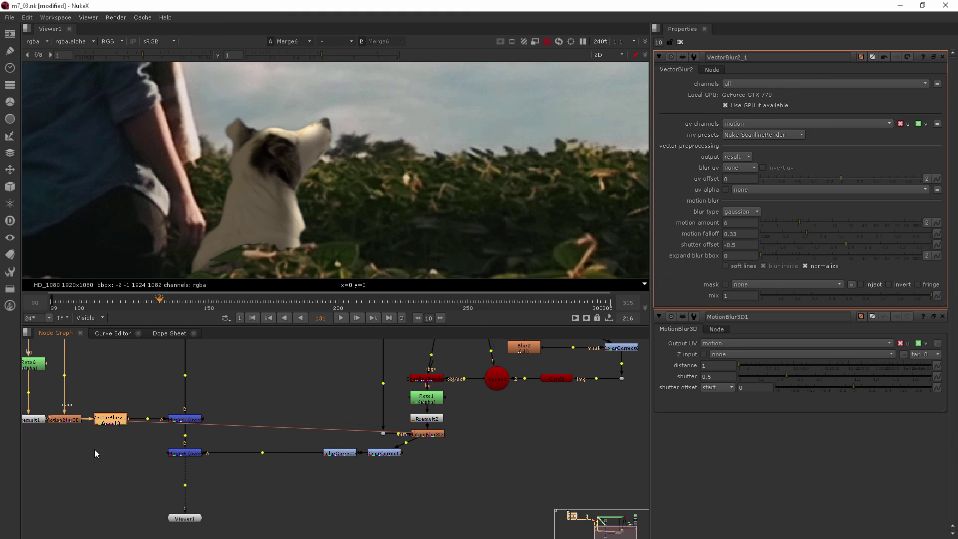
key(ctrl+v)
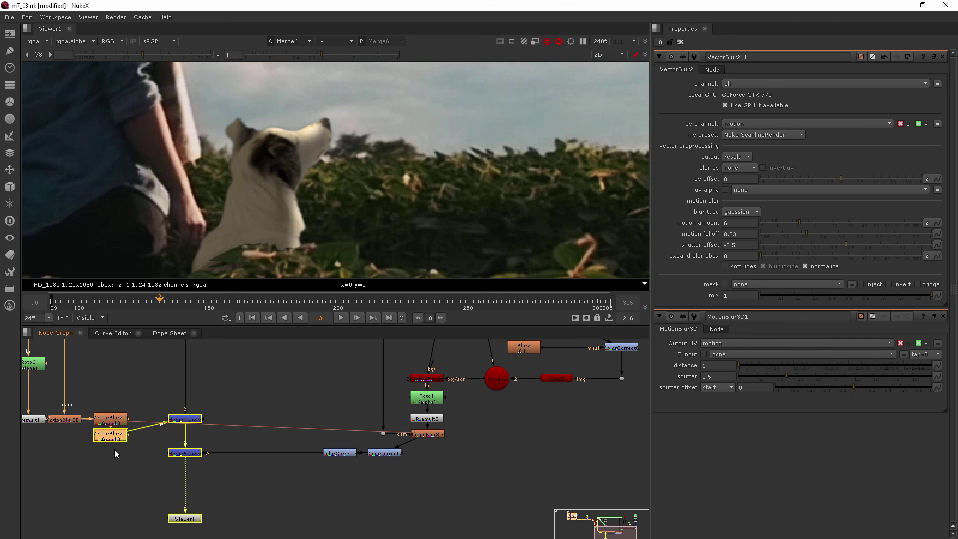
drag(123, 466, 424, 456)
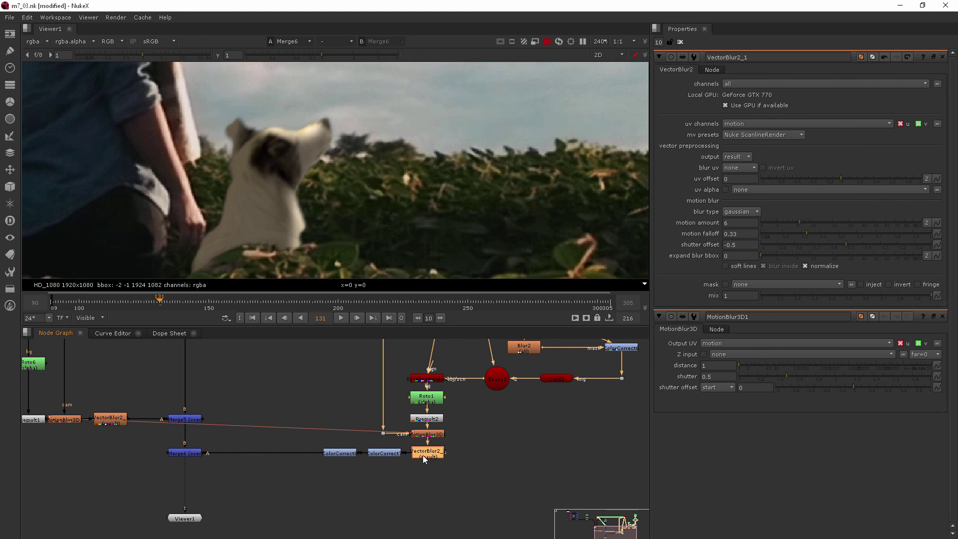
click(783, 222)
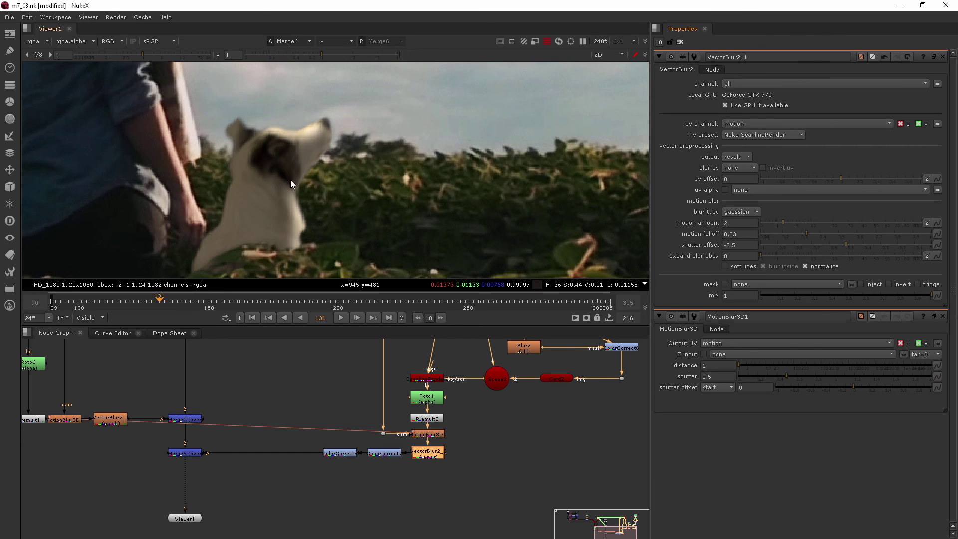
click(679, 42)
scroll(417, 156, down, 4)
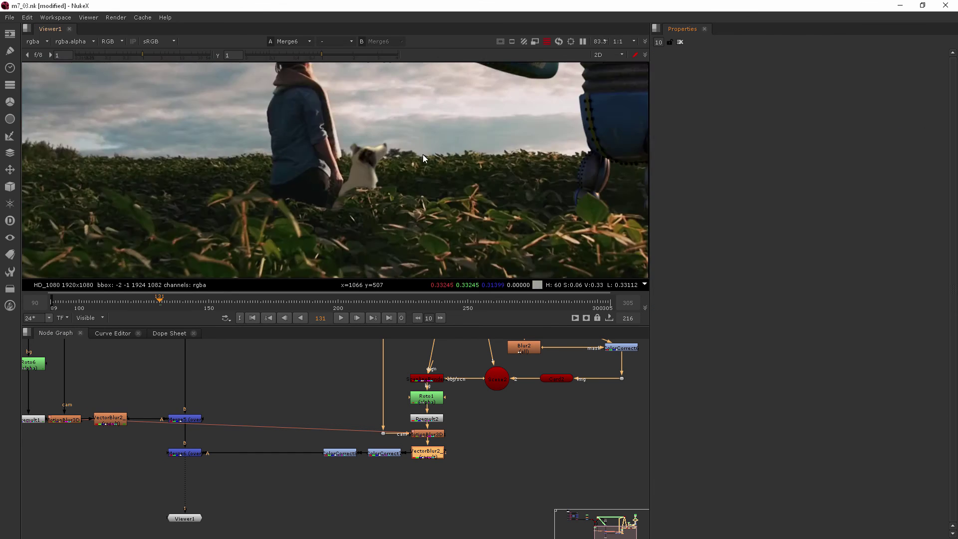
scroll(433, 151, down, 3)
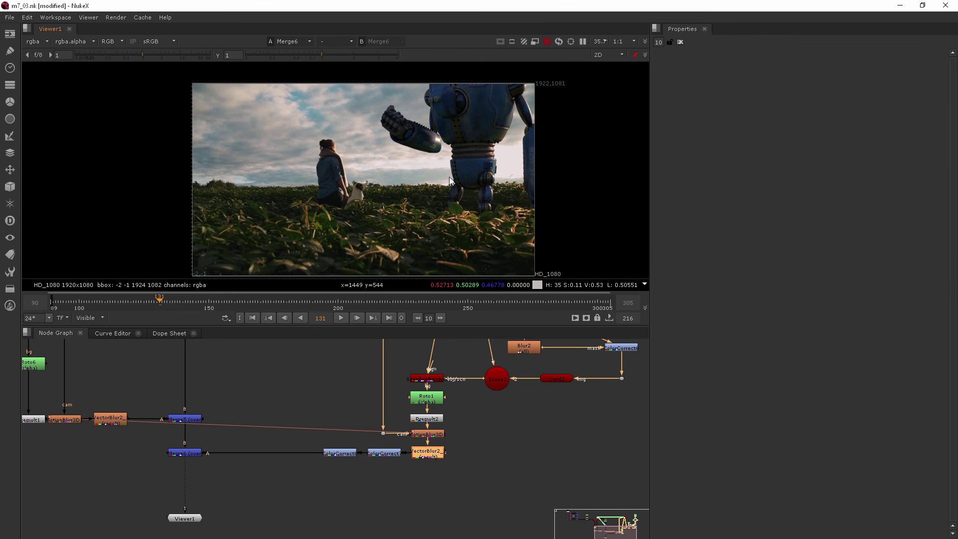
click(475, 530)
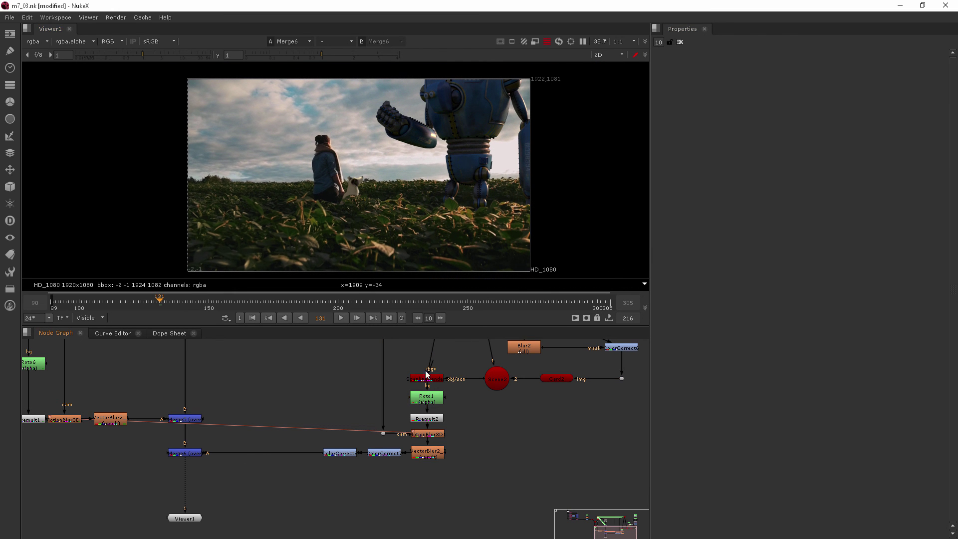